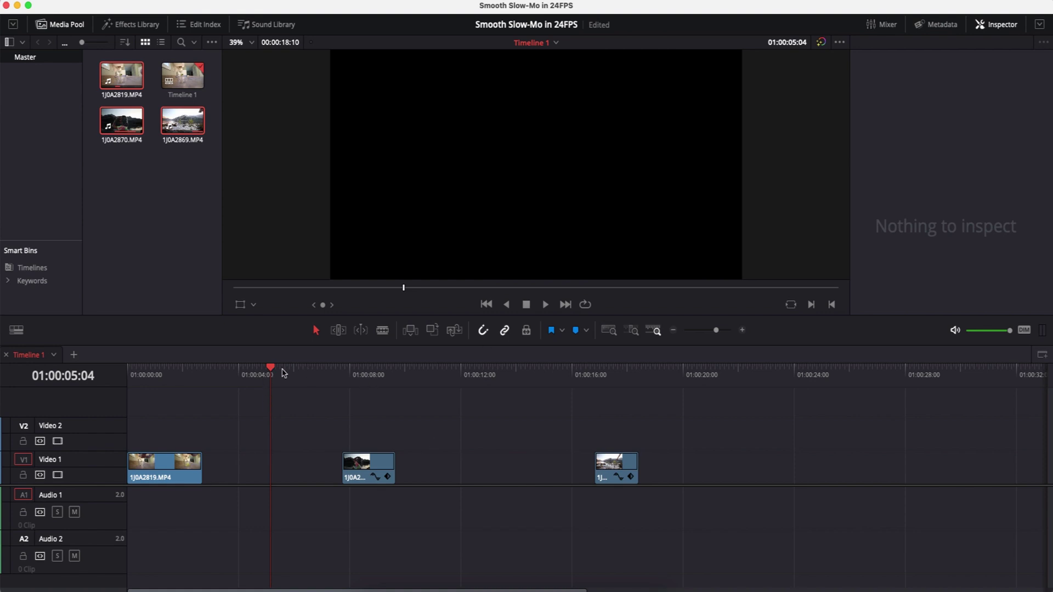
Play the timeline from the start, jumping between the three clips on the ruler.
key(Home)
key(space)
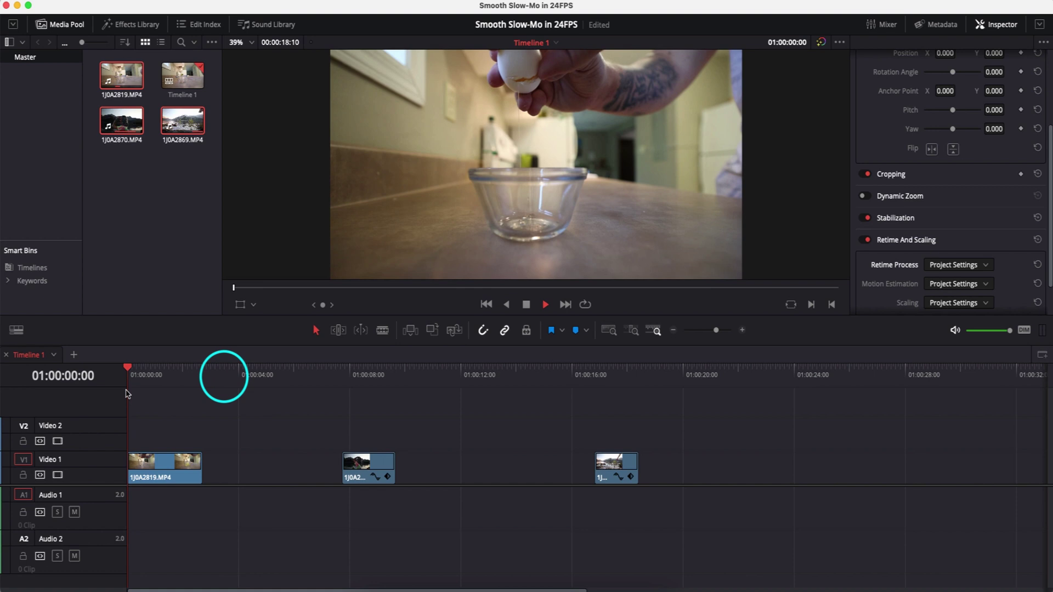
key(space)
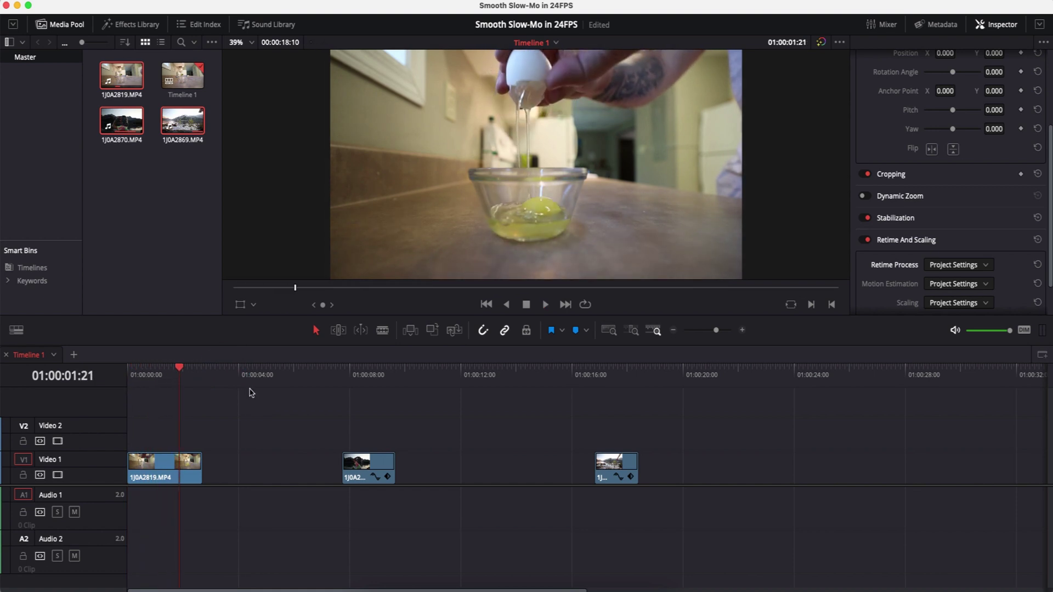
click(353, 377)
key(space)
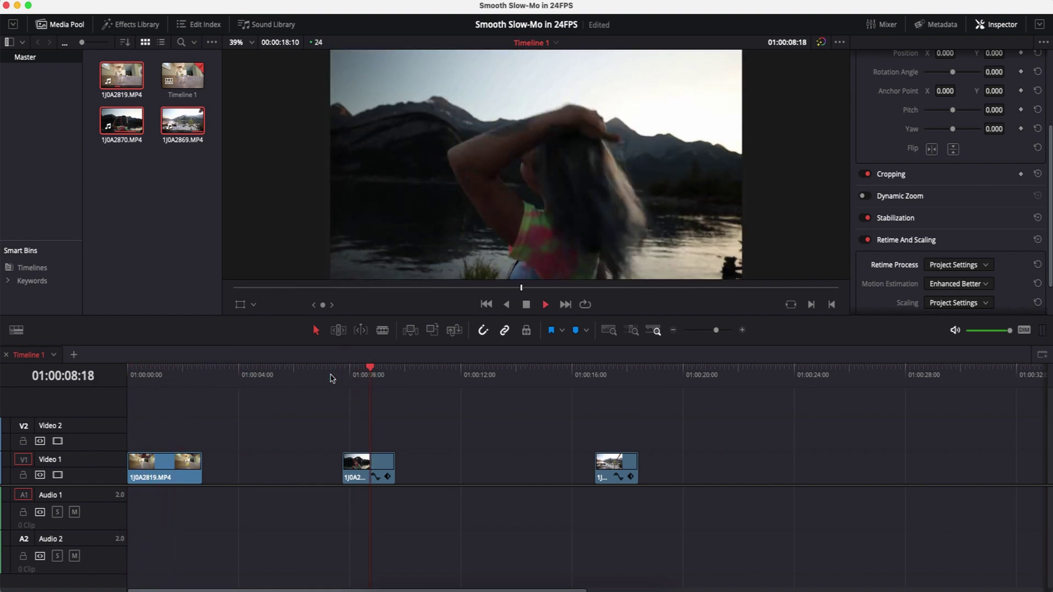
click(585, 375)
key(space)
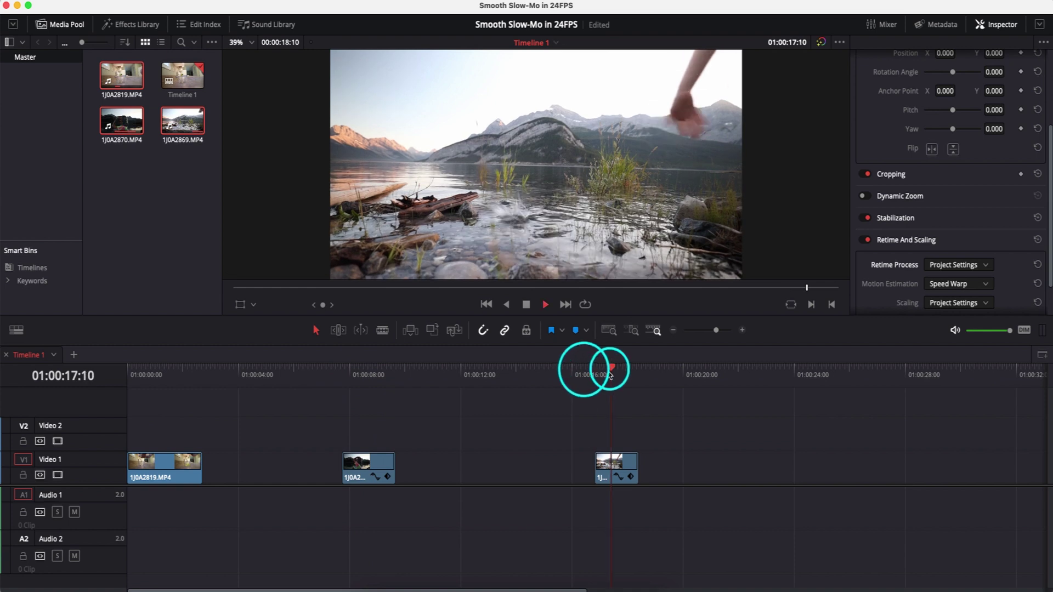
click(606, 376)
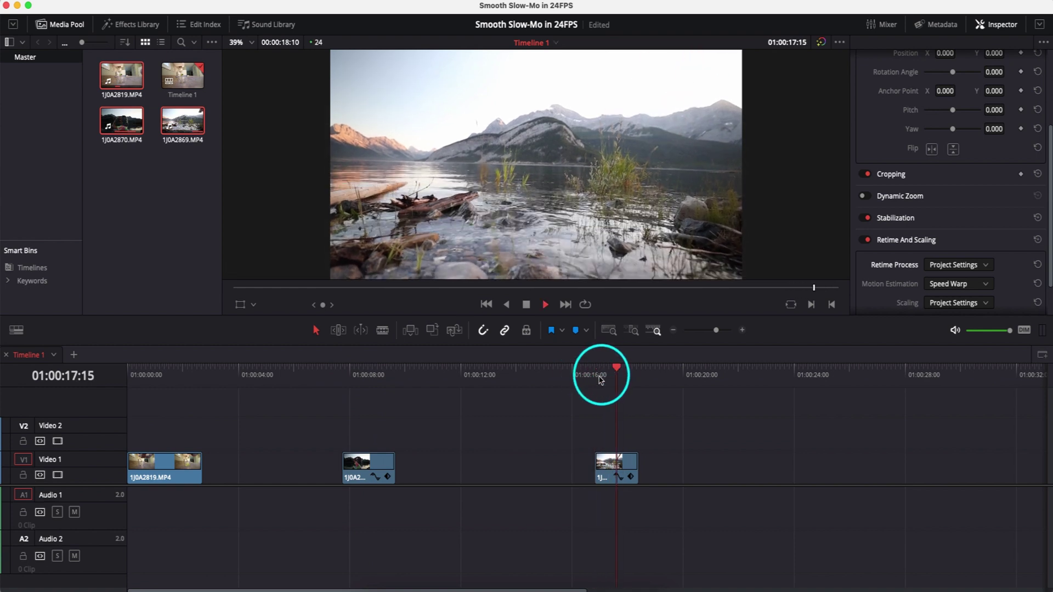
key(space)
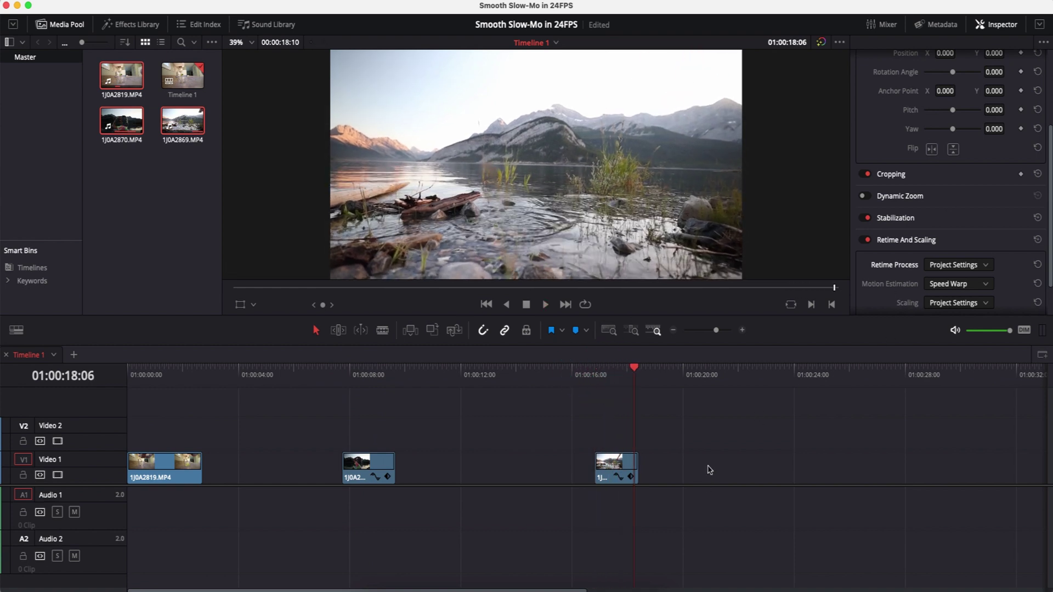
Check the third, second and first clips' metadata to confirm 24 fps, then deselect them.
click(680, 462)
click(941, 25)
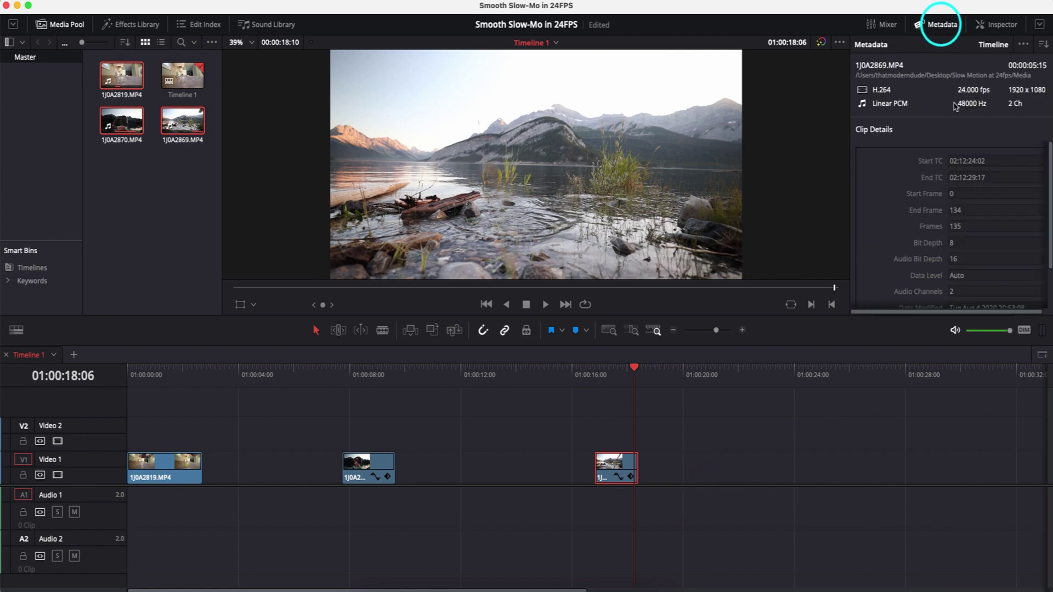
click(374, 467)
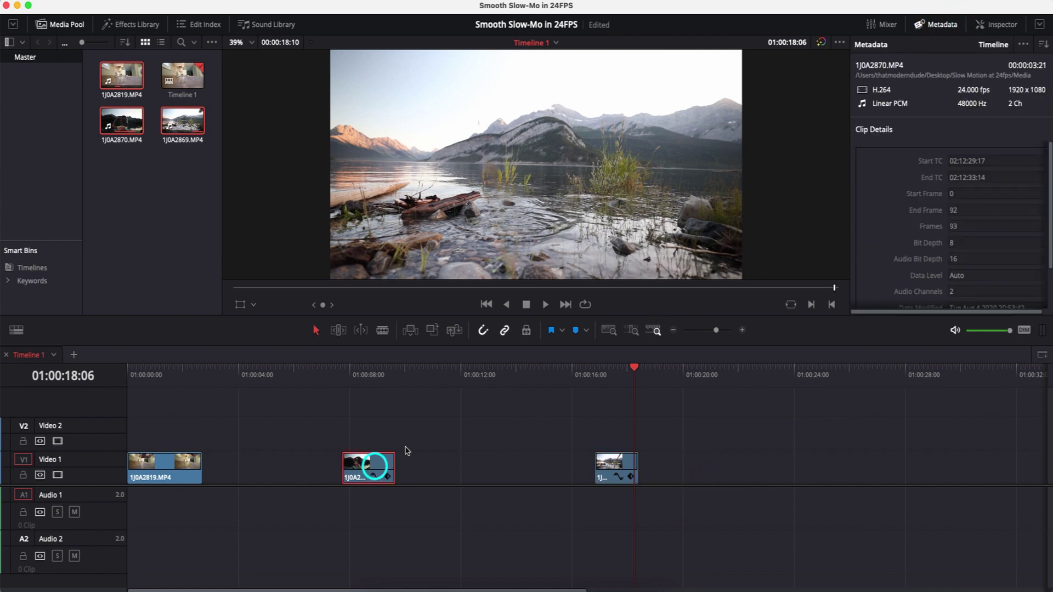
click(170, 468)
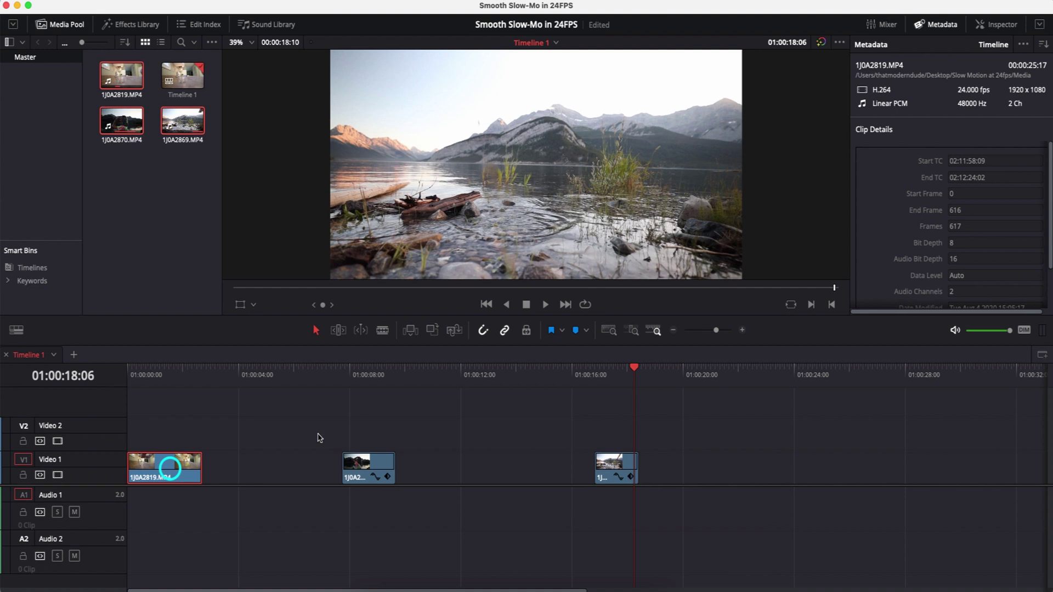
click(722, 471)
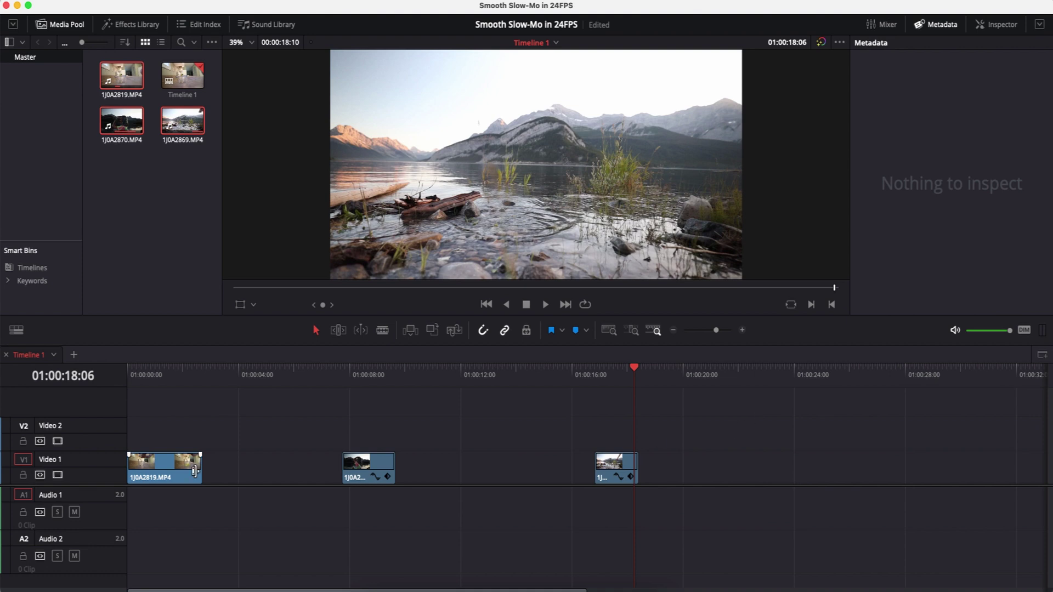
Slow the first clip on Video 1 to 50% speed.
click(277, 528)
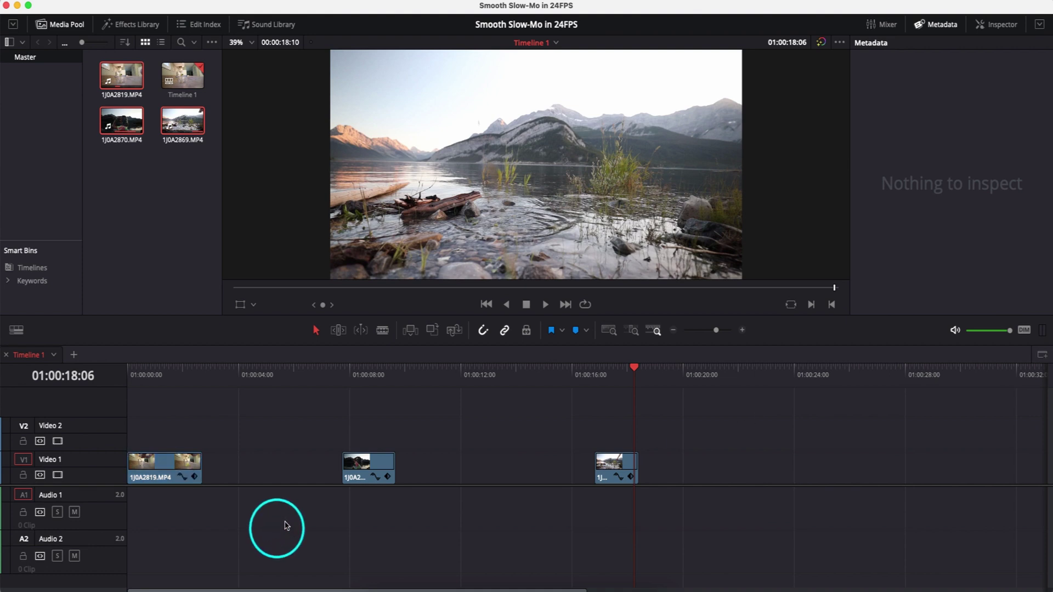
click(162, 459)
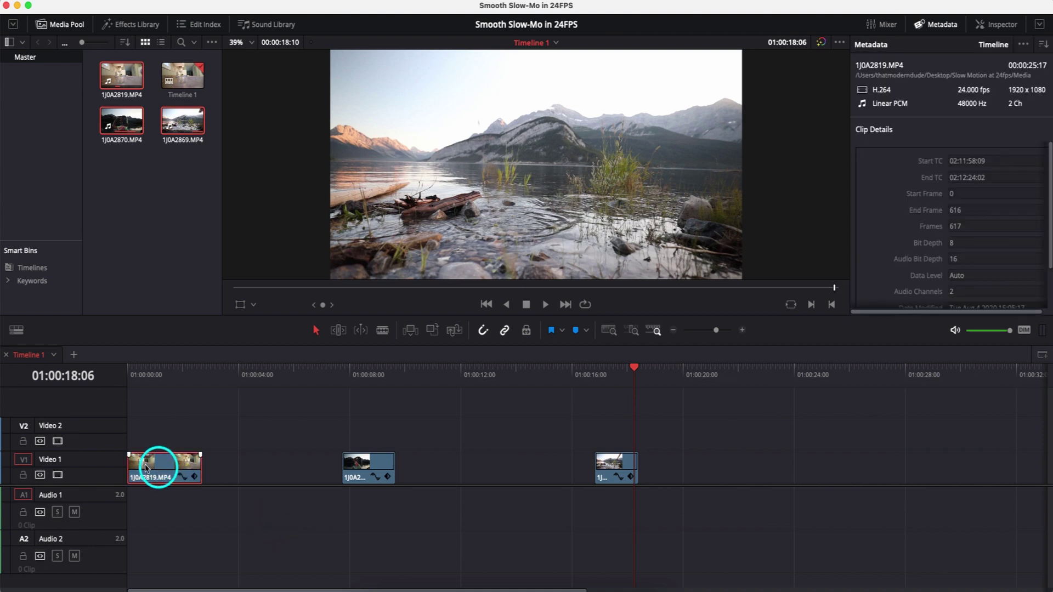
key(super+r)
click(170, 478)
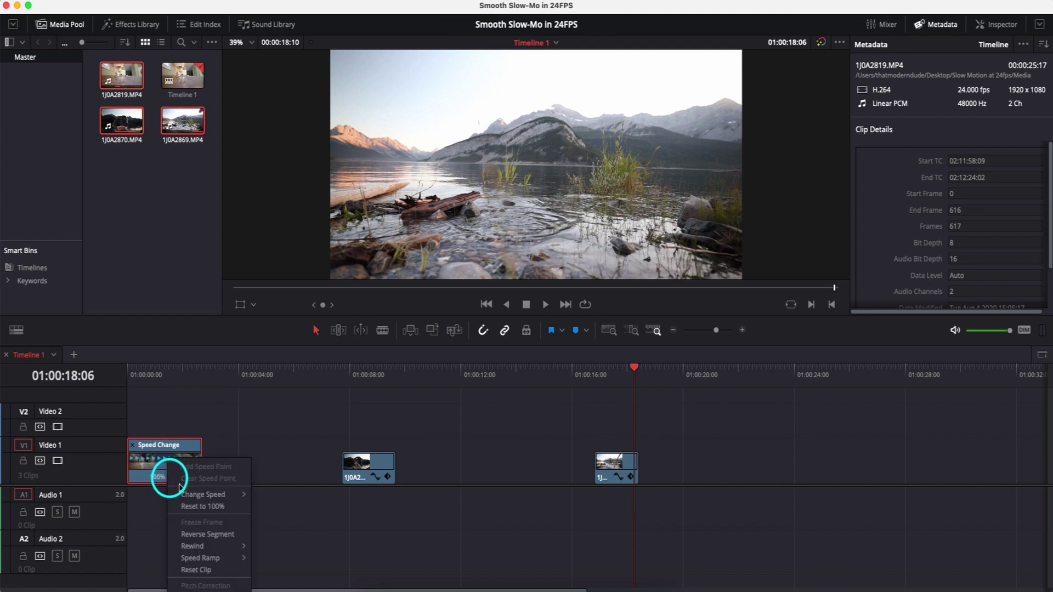
mouse_move(208, 494)
click(329, 494)
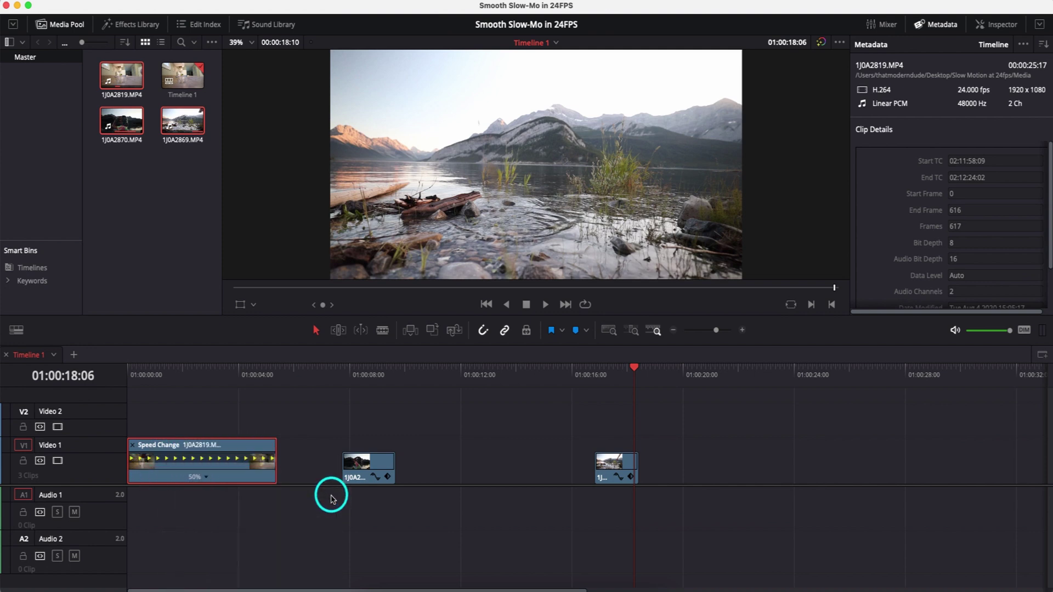
key(super+r)
Slow the second clip on Video 1 to 50% speed.
click(364, 461)
key(super+r)
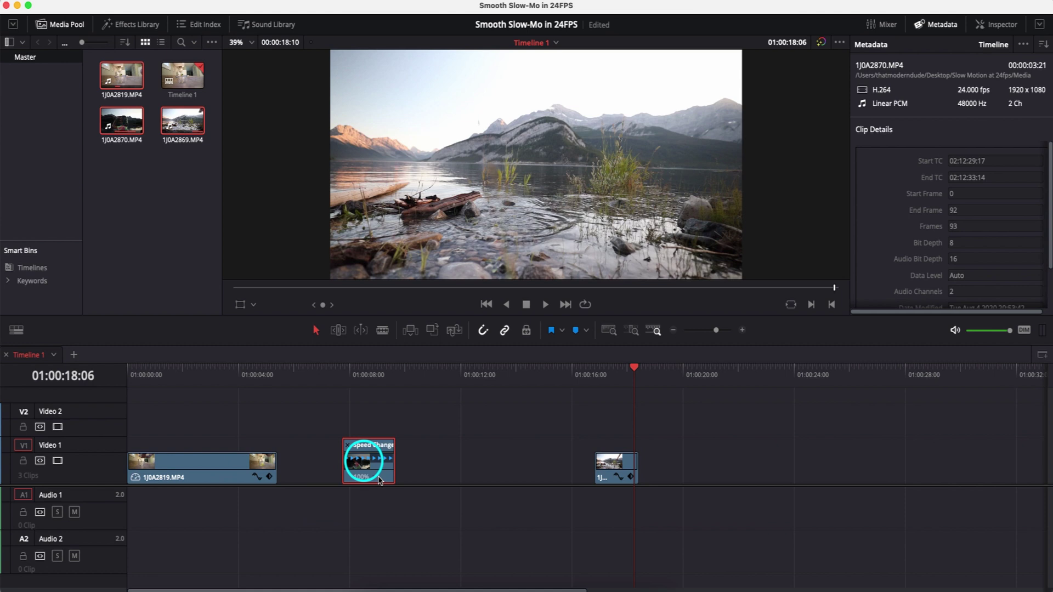
click(372, 477)
mouse_move(433, 494)
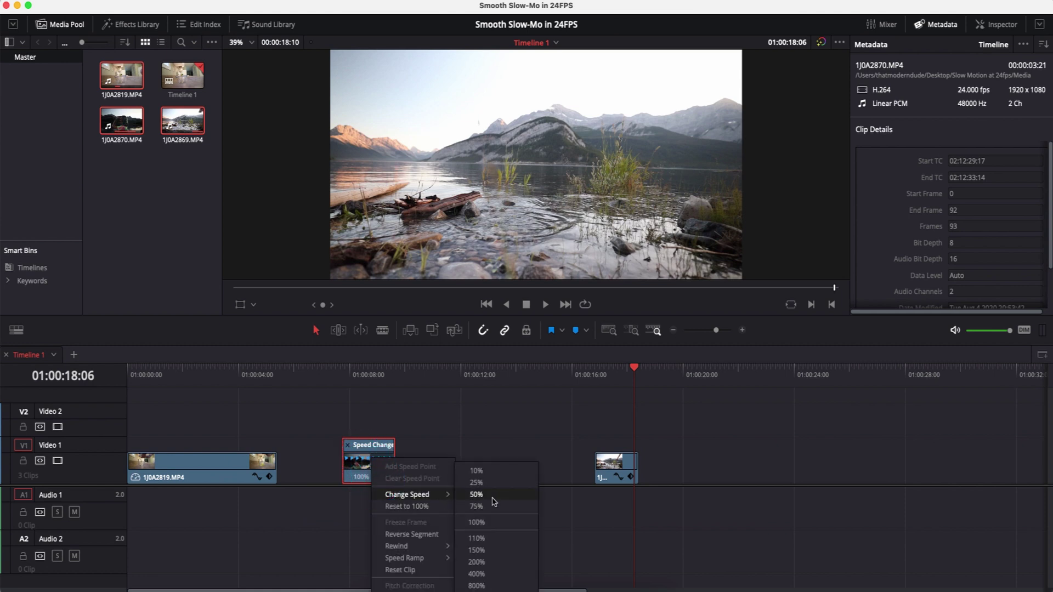
click(499, 500)
click(996, 24)
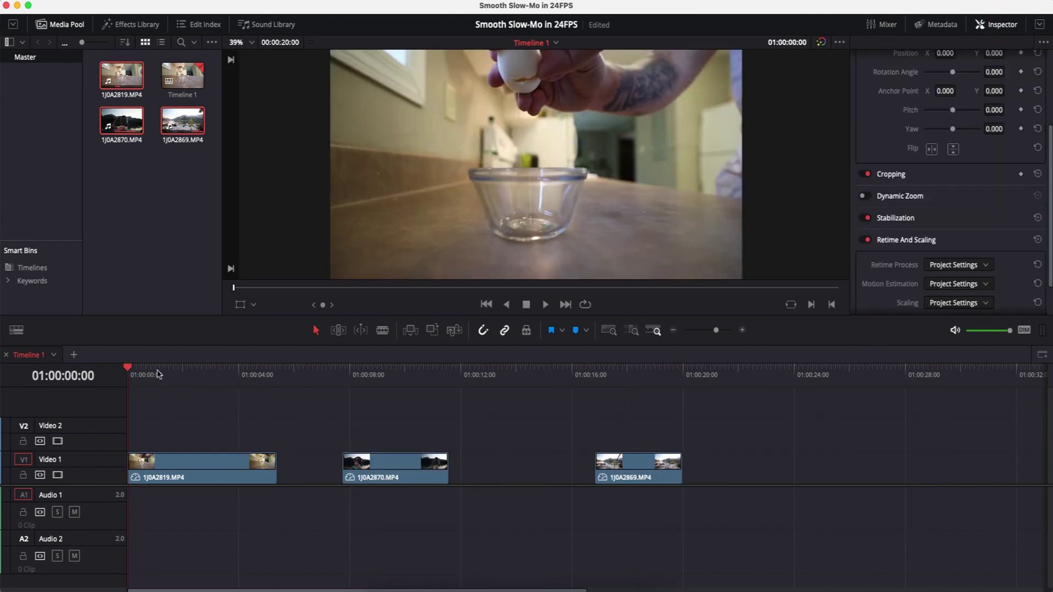
Play the timeline through all three lengthened clips, jumping to the second and third.
key(space)
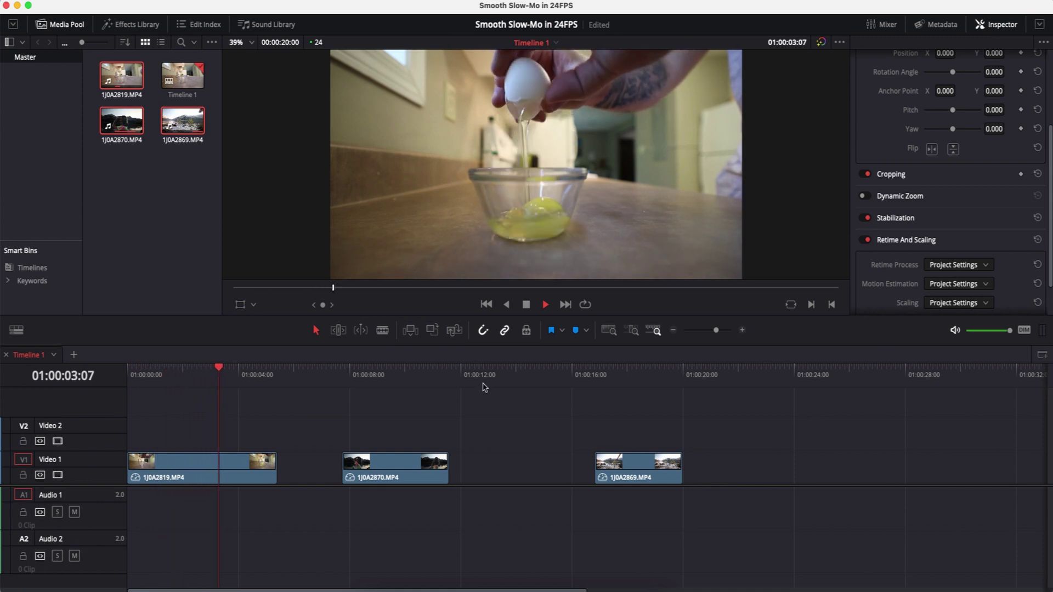
click(351, 374)
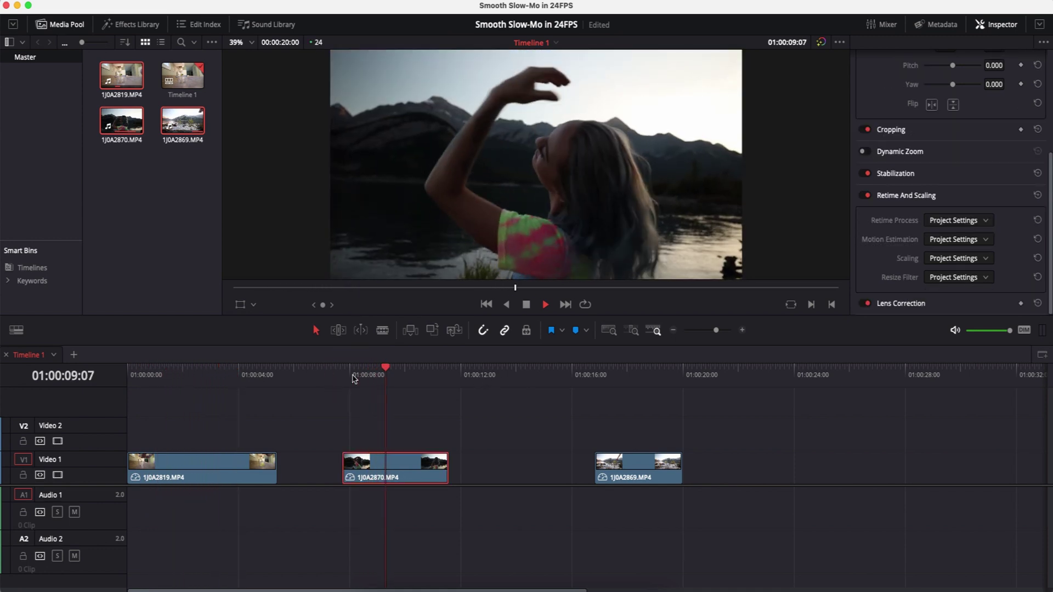
click(606, 377)
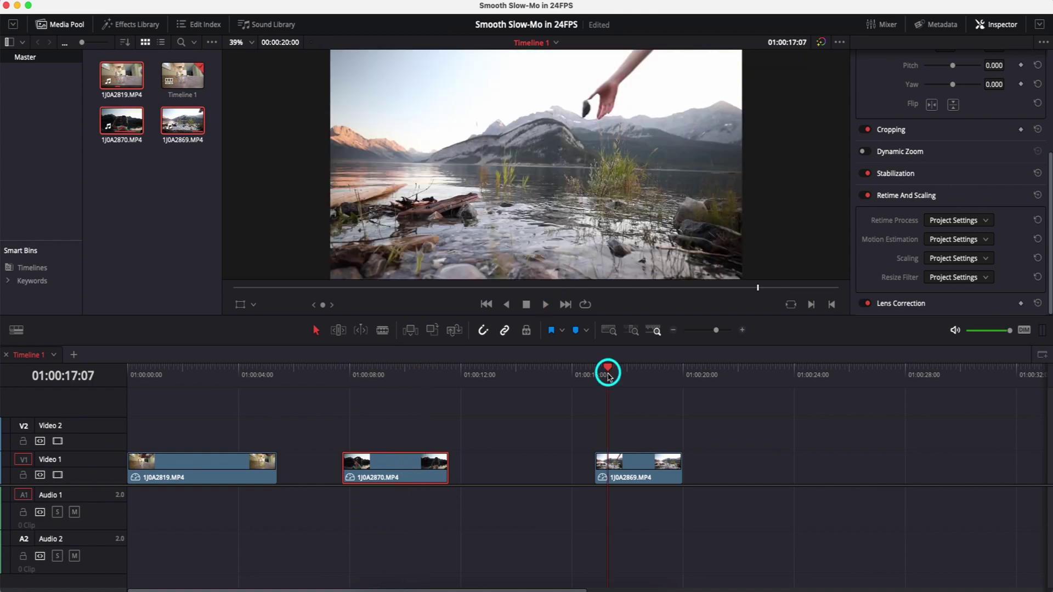
key(space)
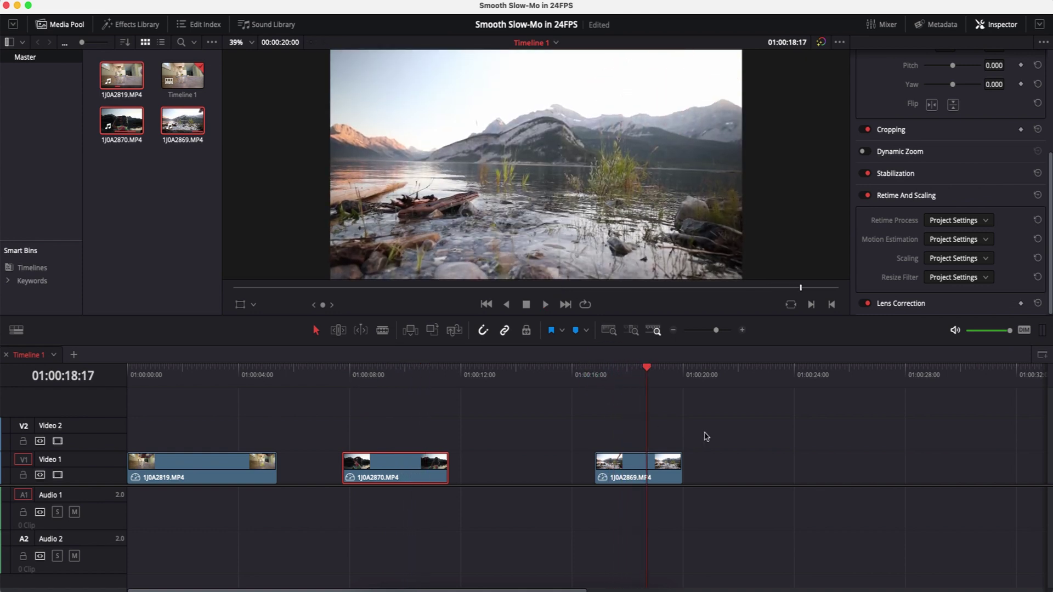
click(704, 433)
drag(584, 343, 585, 361)
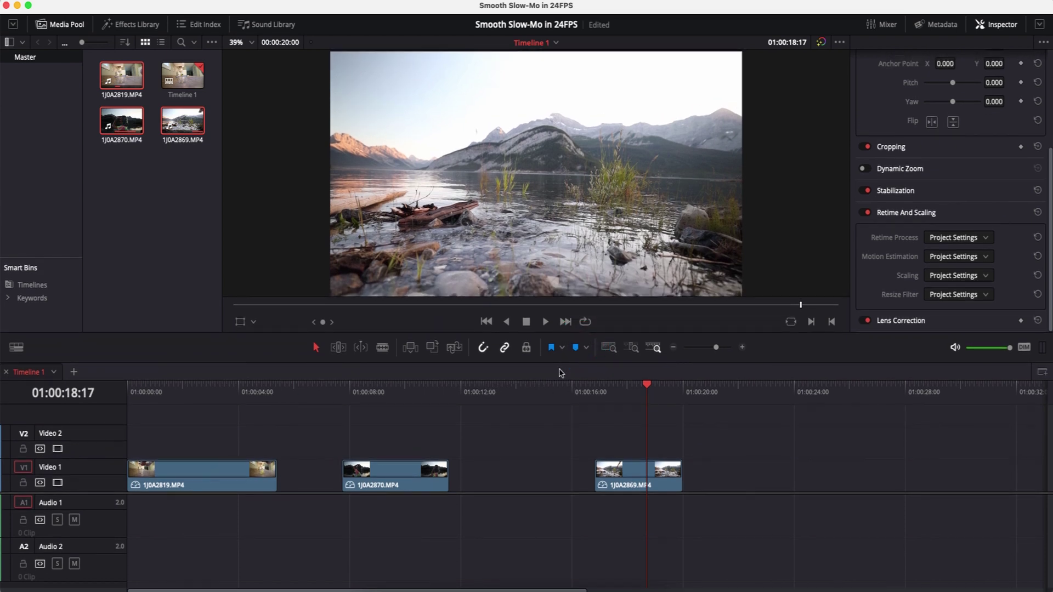
click(981, 237)
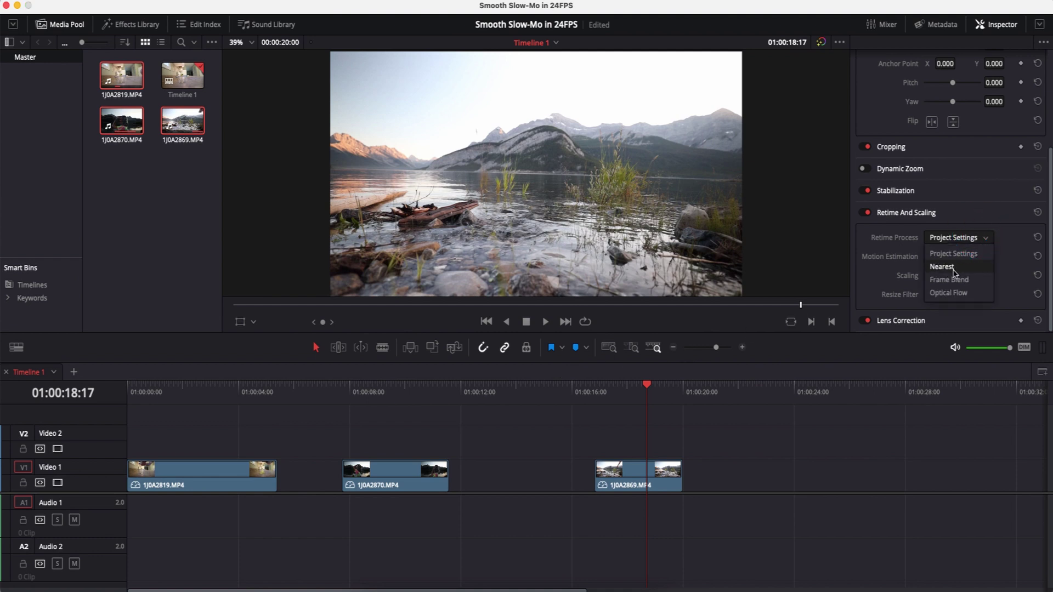
click(787, 431)
drag(172, 397, 125, 408)
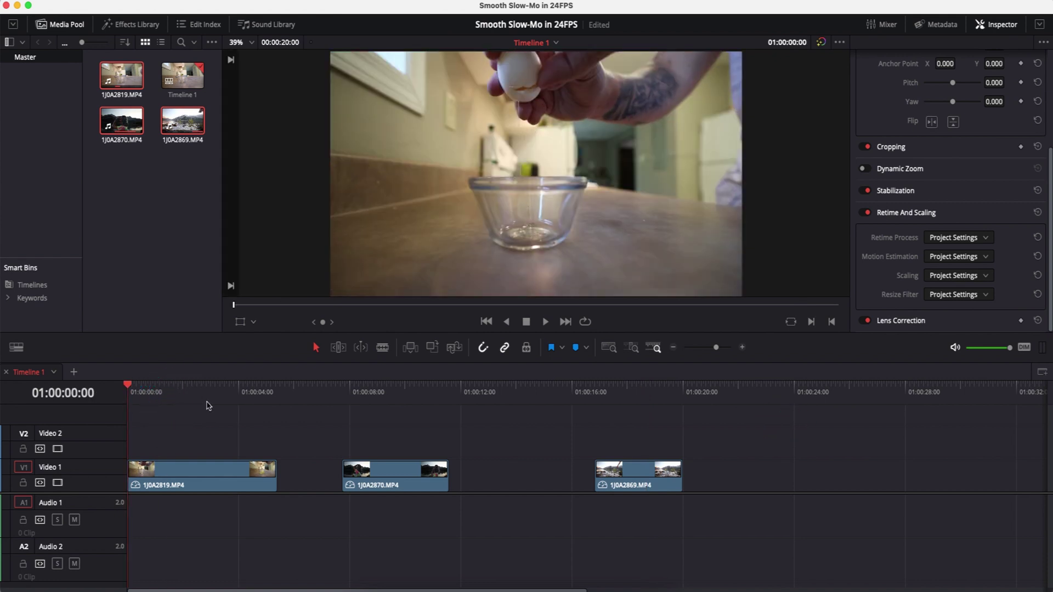
key(Right)
key(Right)
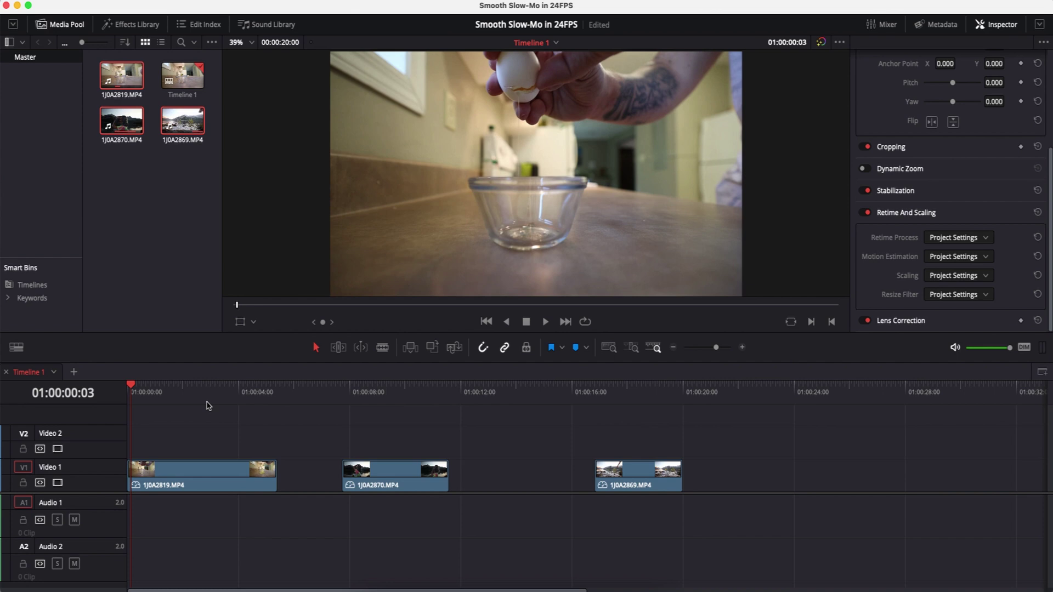
key(Right)
key(Right)
key(Right)
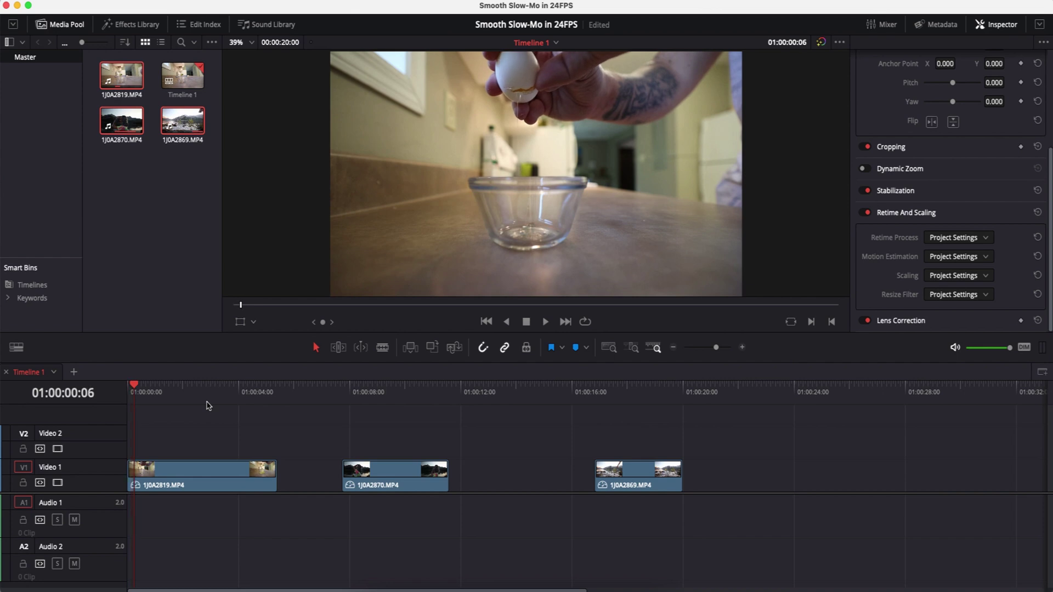
key(Right)
key(Right)
key(Right)
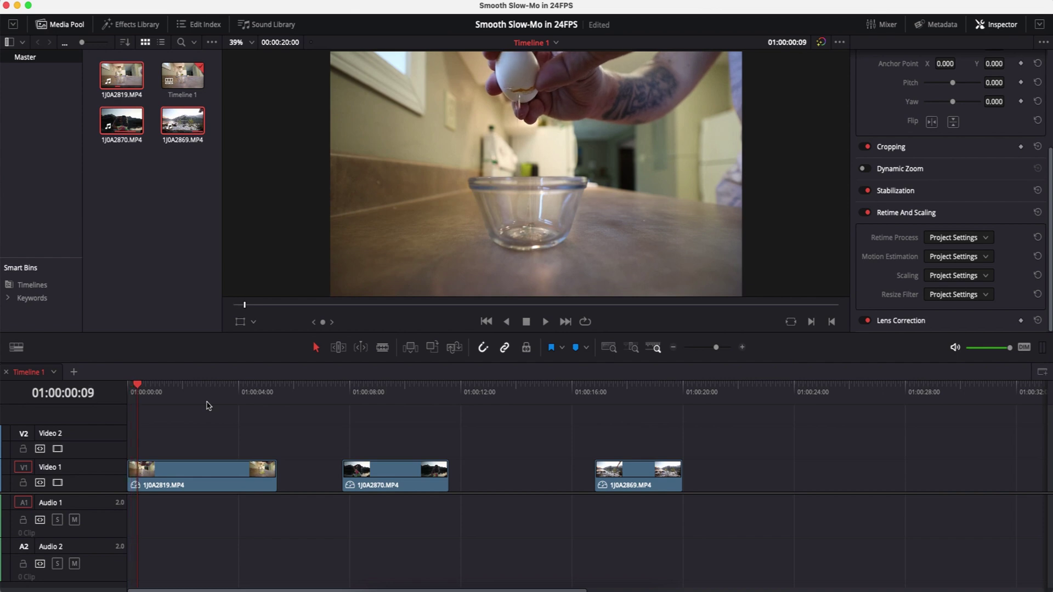
key(Right)
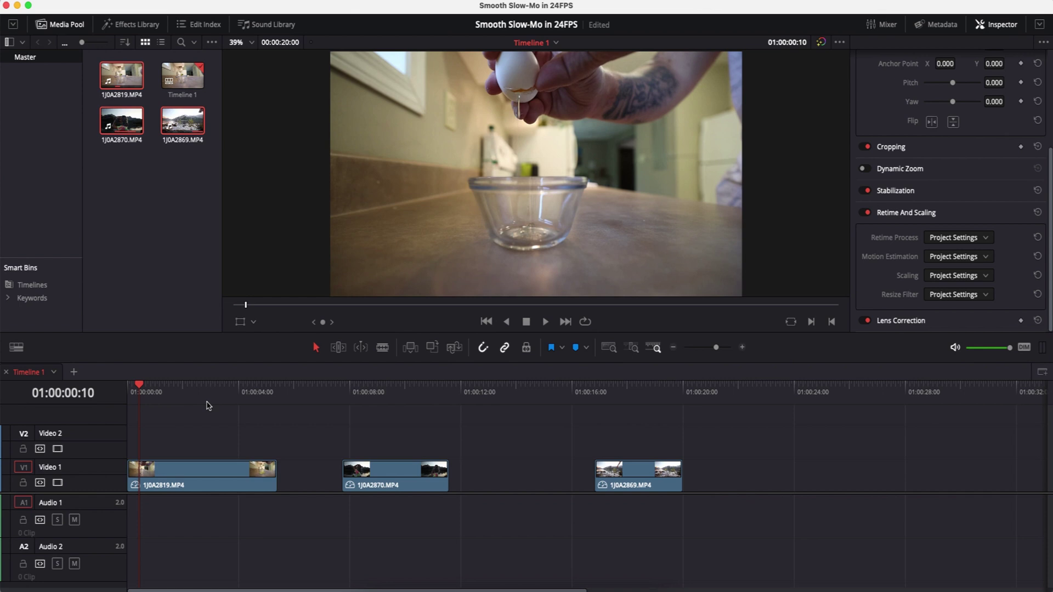
mouse_move(172, 398)
mouse_down()
mouse_move(221, 396)
mouse_move(180, 401)
mouse_up()
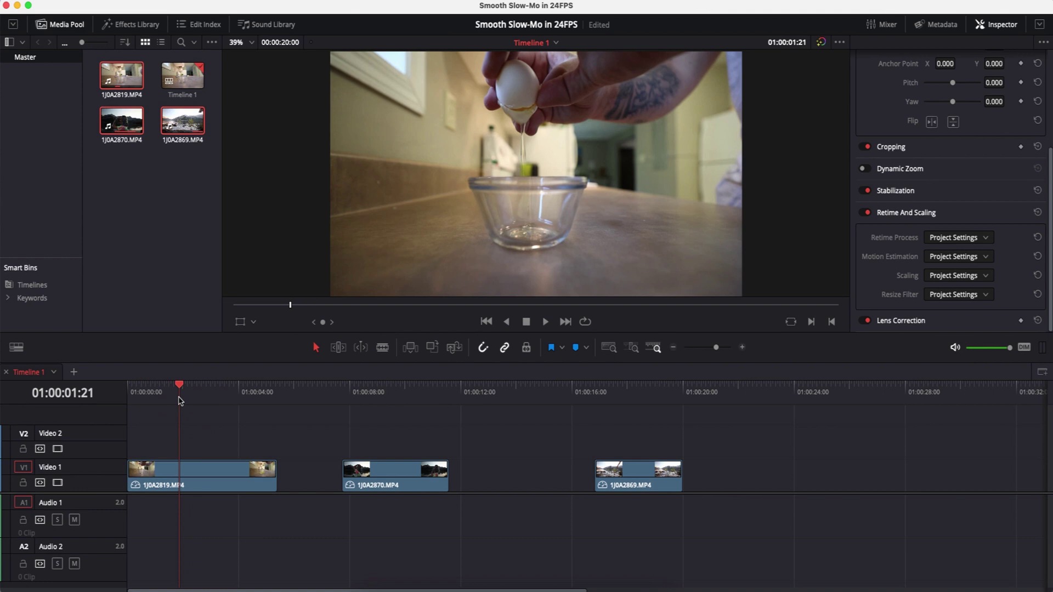
key(space)
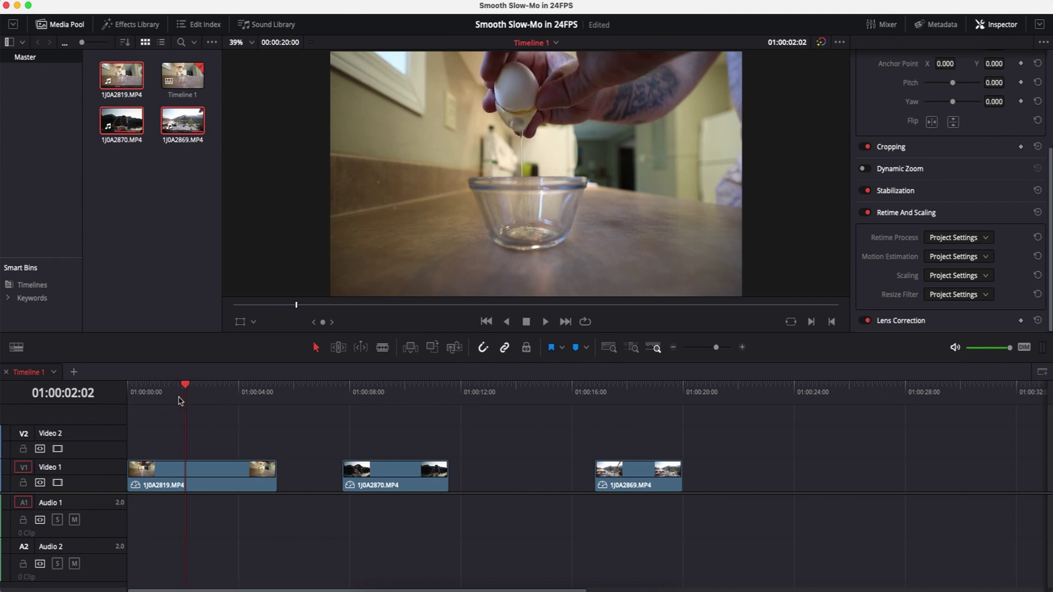
drag(180, 397, 146, 401)
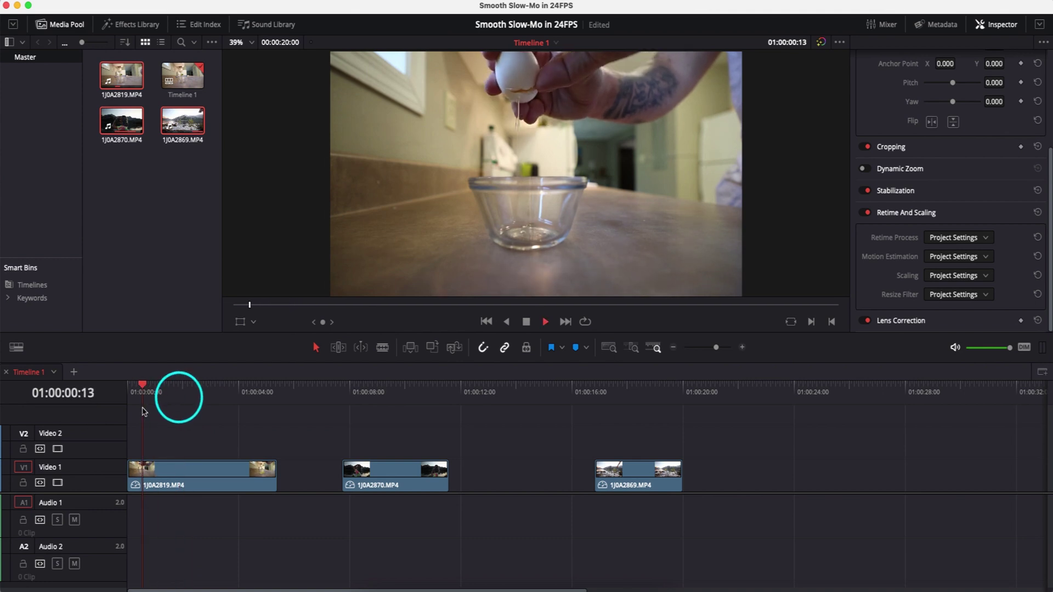
key(space)
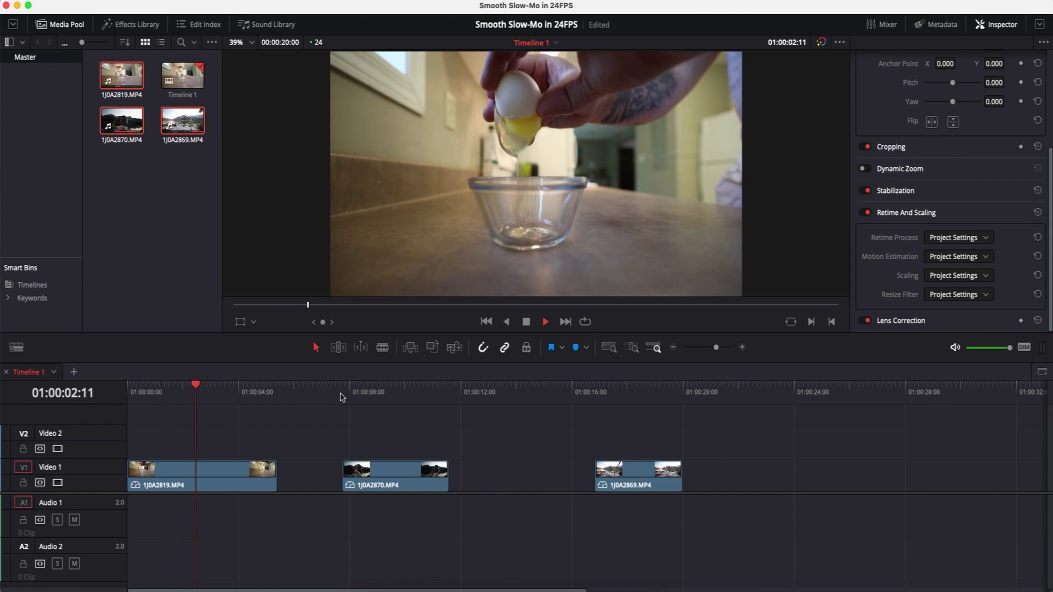
click(359, 394)
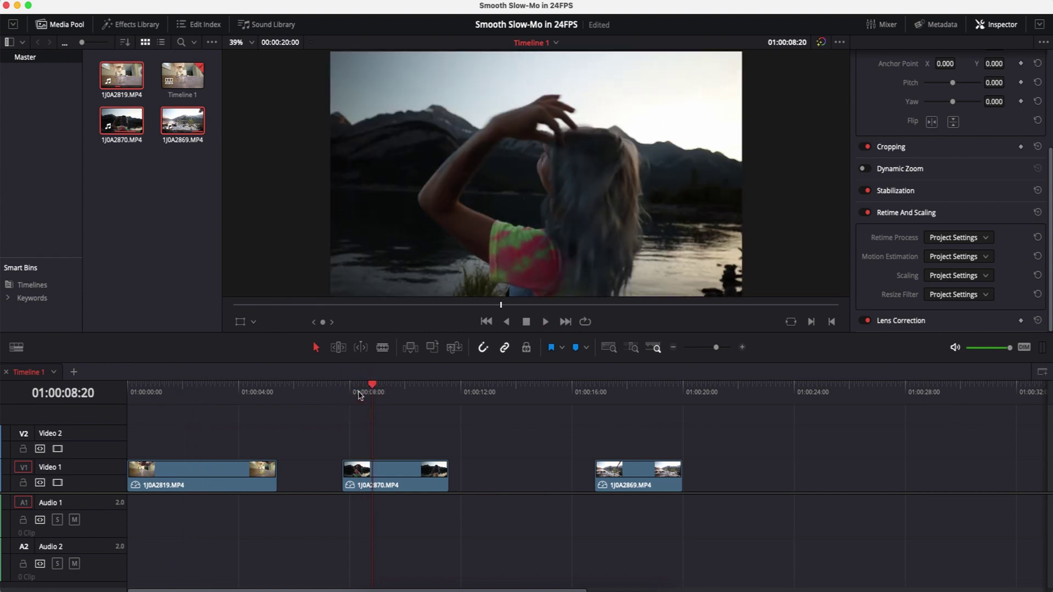
key(space)
key(Right)
key(Right)
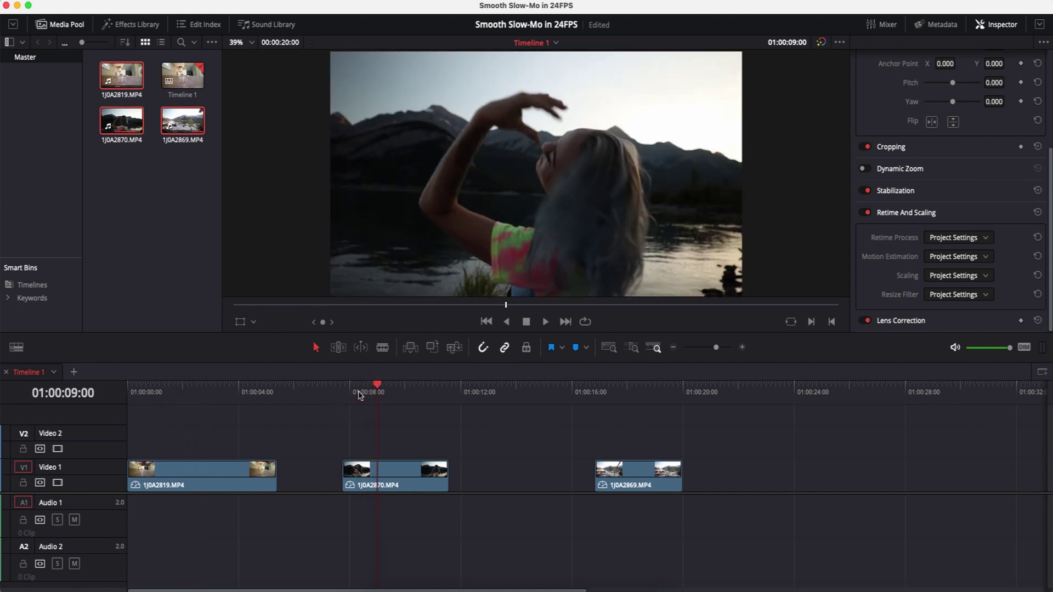
key(Right)
key(Right)
key(Right)
key(Right)
key(Right)
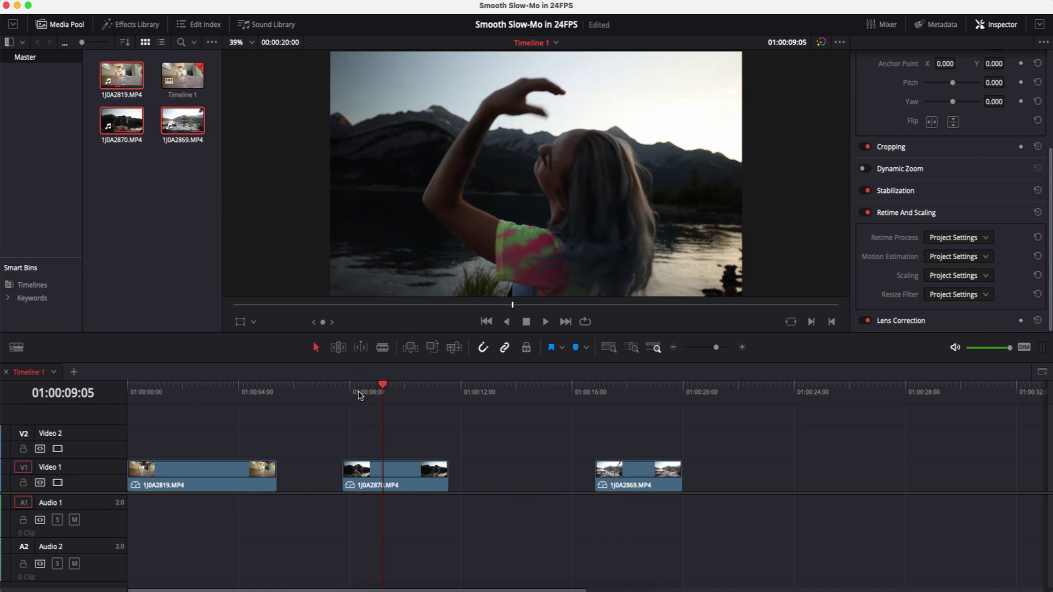
key(Right)
key(Right)
key(Right)
key(Right)
key(Right)
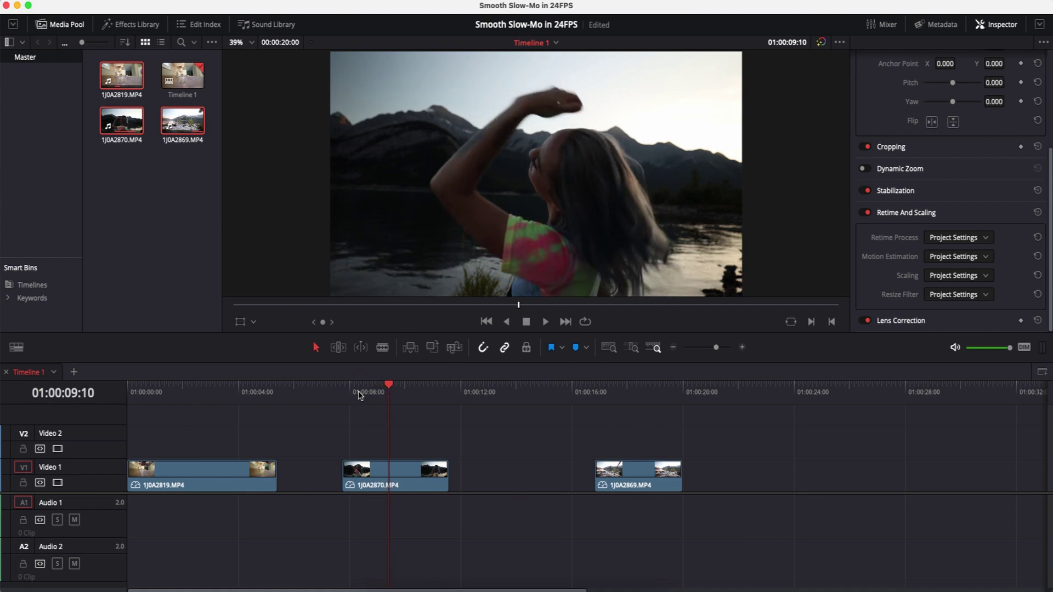
key(space)
click(606, 394)
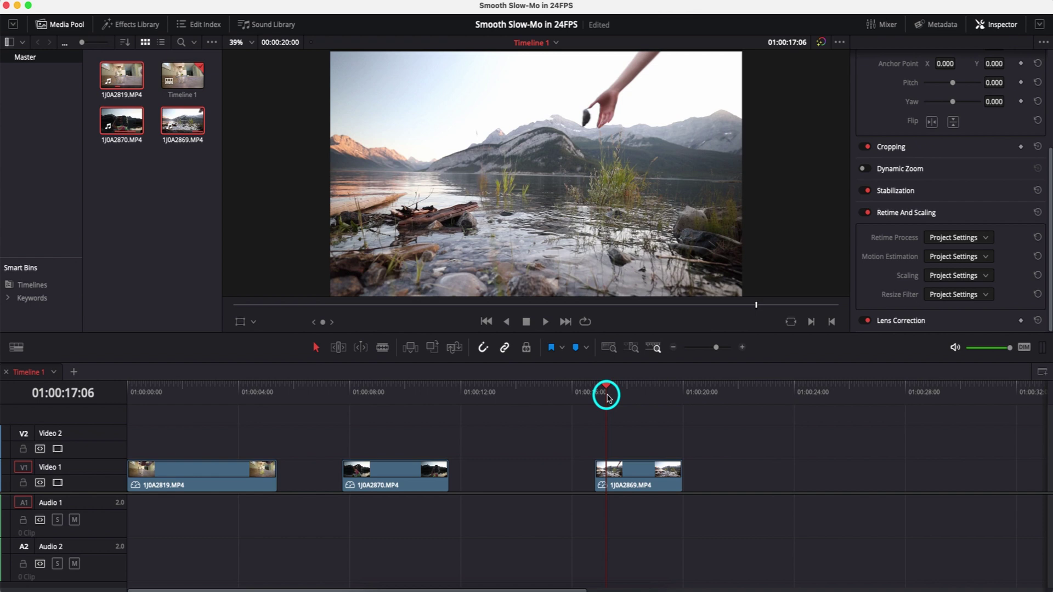
key(space)
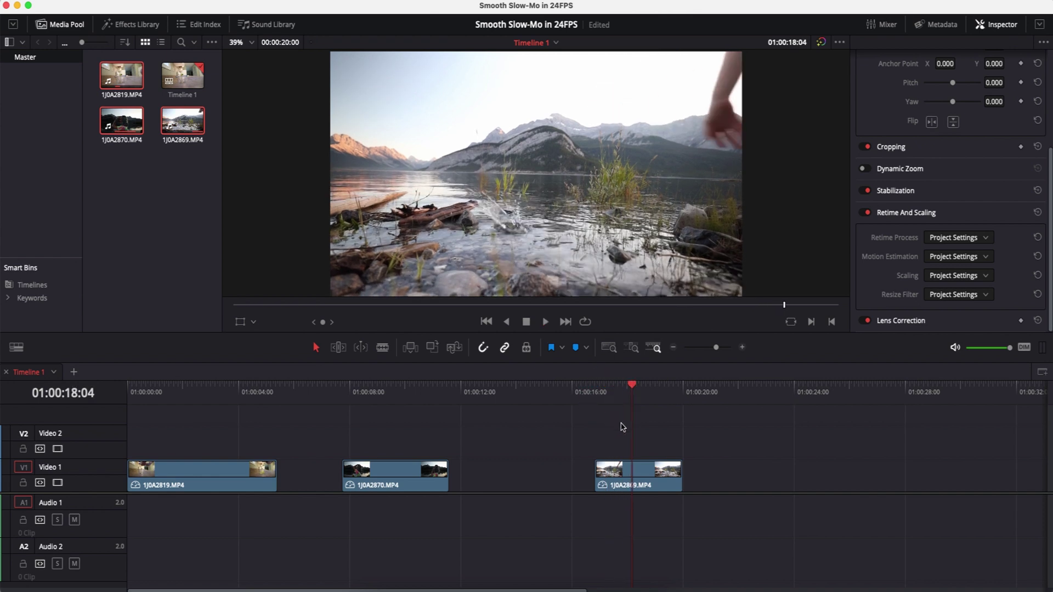
Select all three clips and set their Retime Process to Optical Flow.
drag(813, 427, 82, 526)
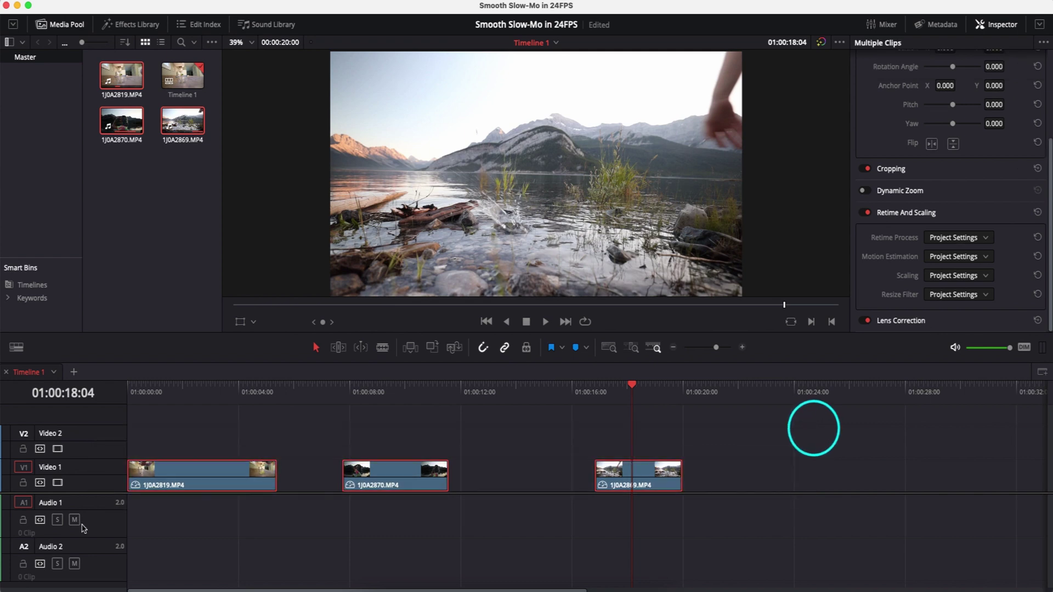
click(908, 215)
click(975, 171)
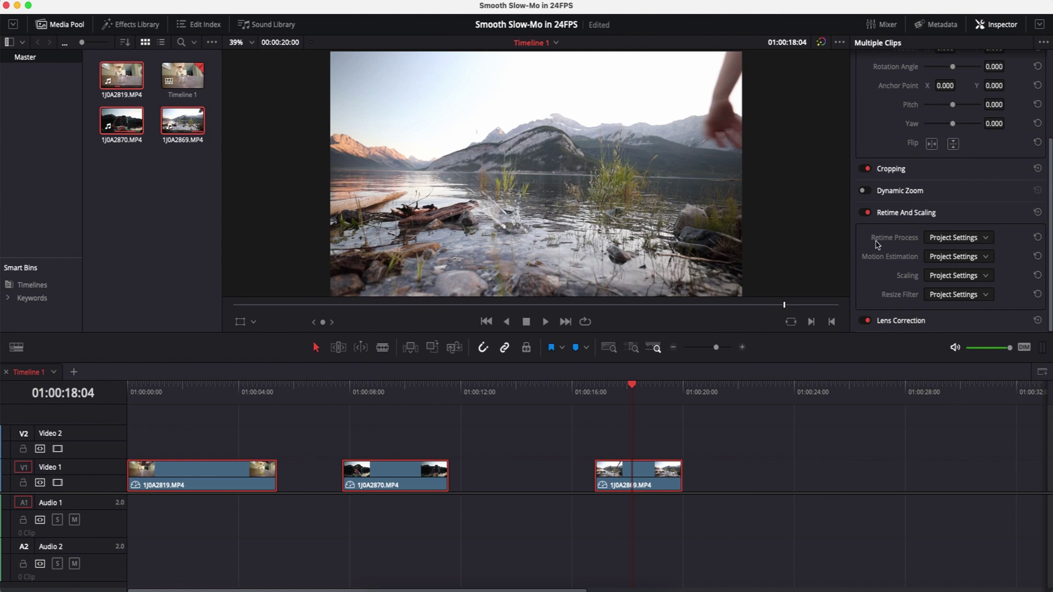
click(979, 239)
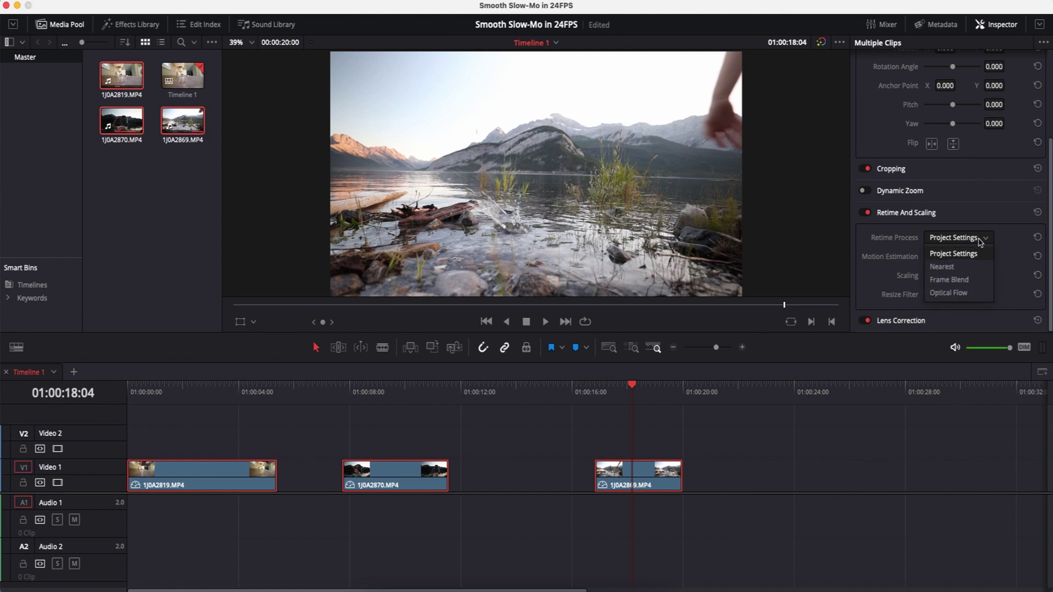
click(960, 294)
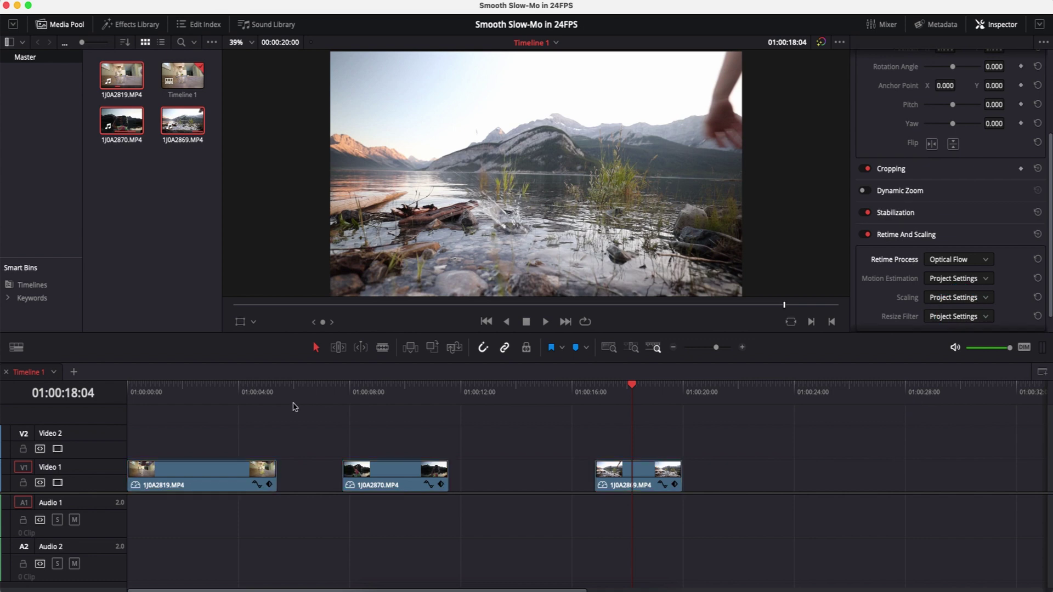
click(269, 414)
Play the retimed clips from the start, jumping to the hair-flip and rock-toss clips.
click(201, 395)
key(Home)
key(space)
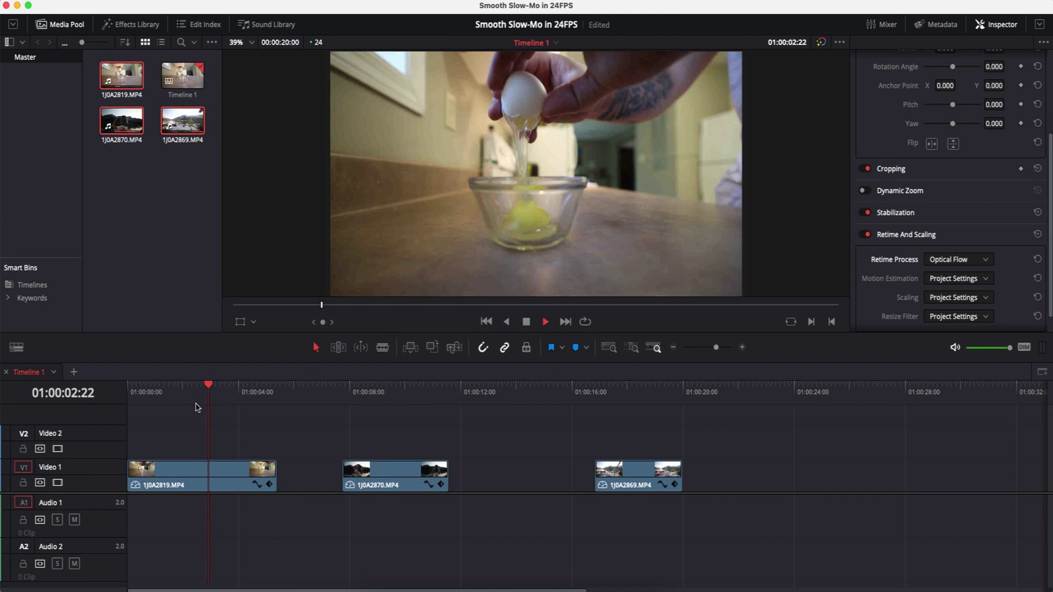
click(358, 394)
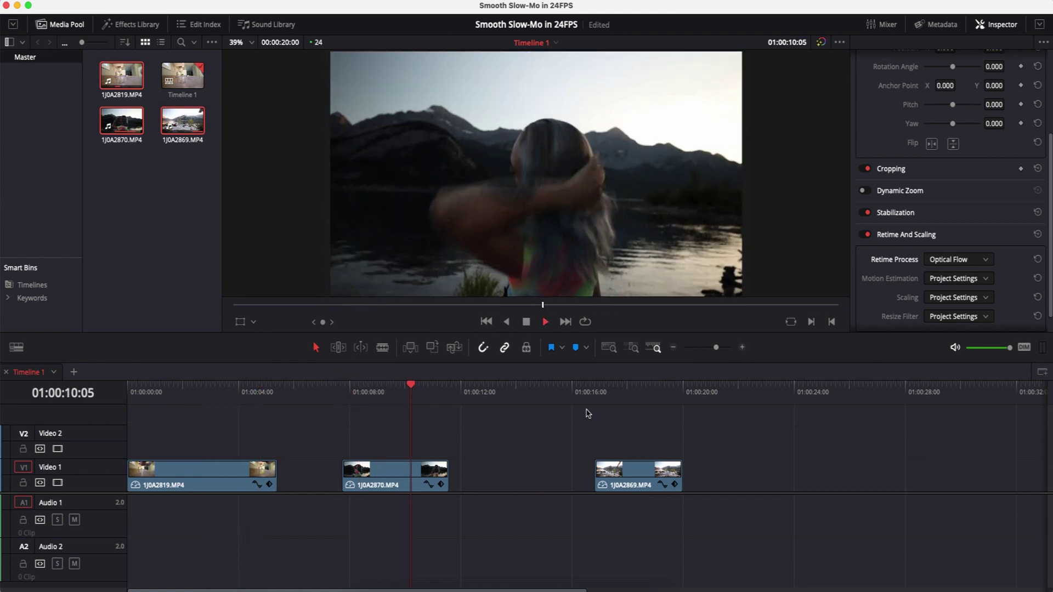
click(602, 398)
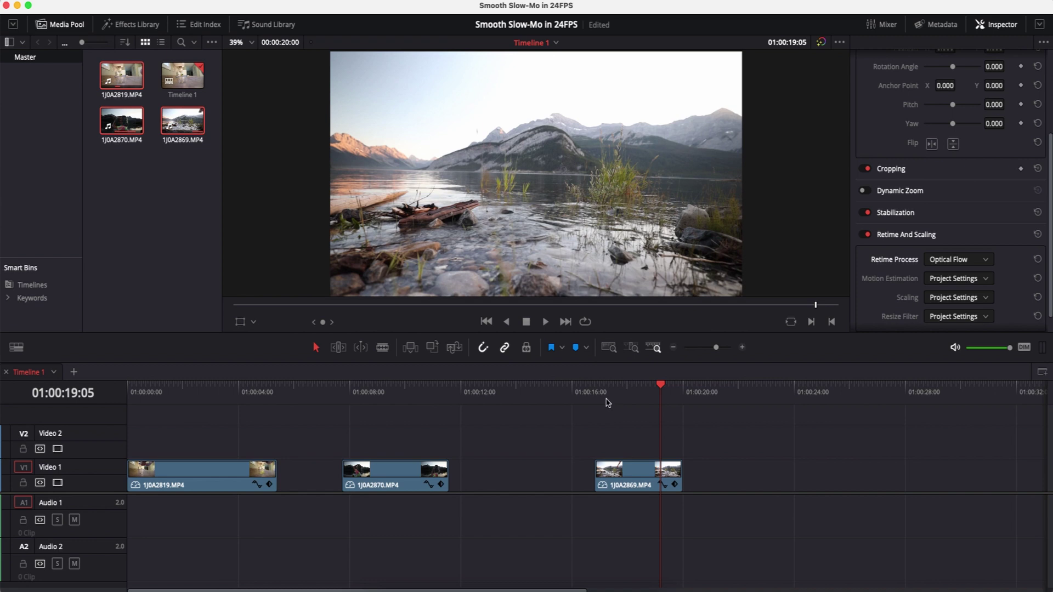
drag(616, 399, 607, 407)
key(space)
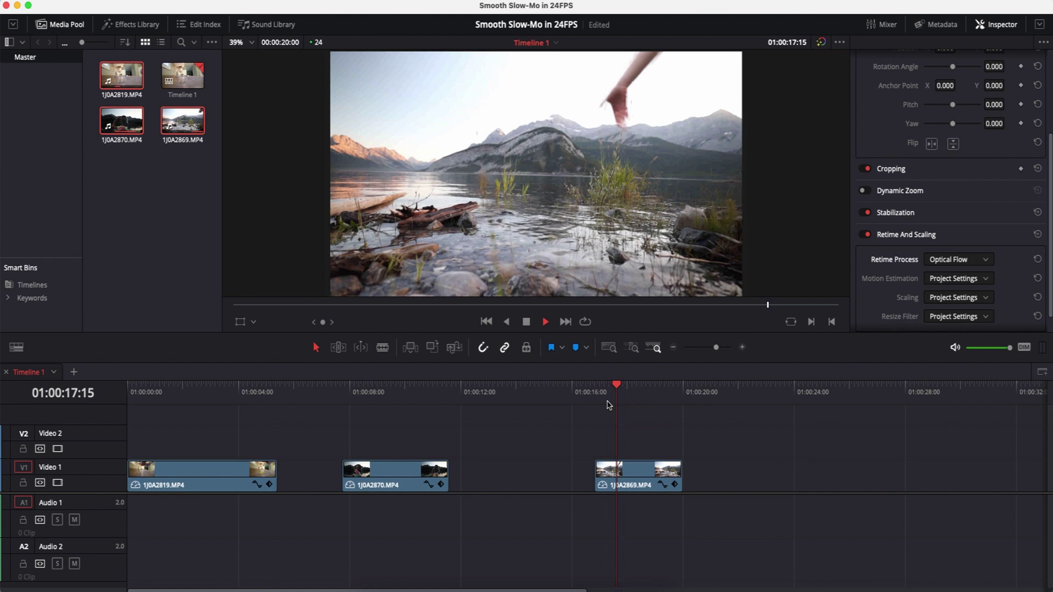
click(606, 384)
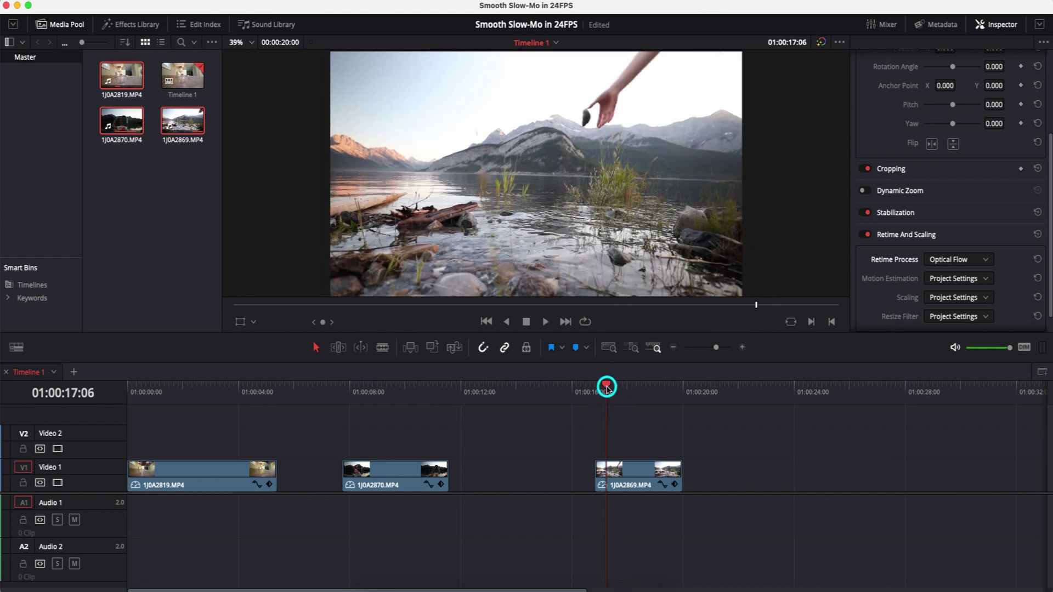
key(Left)
key(Left)
key(Left)
key(Left)
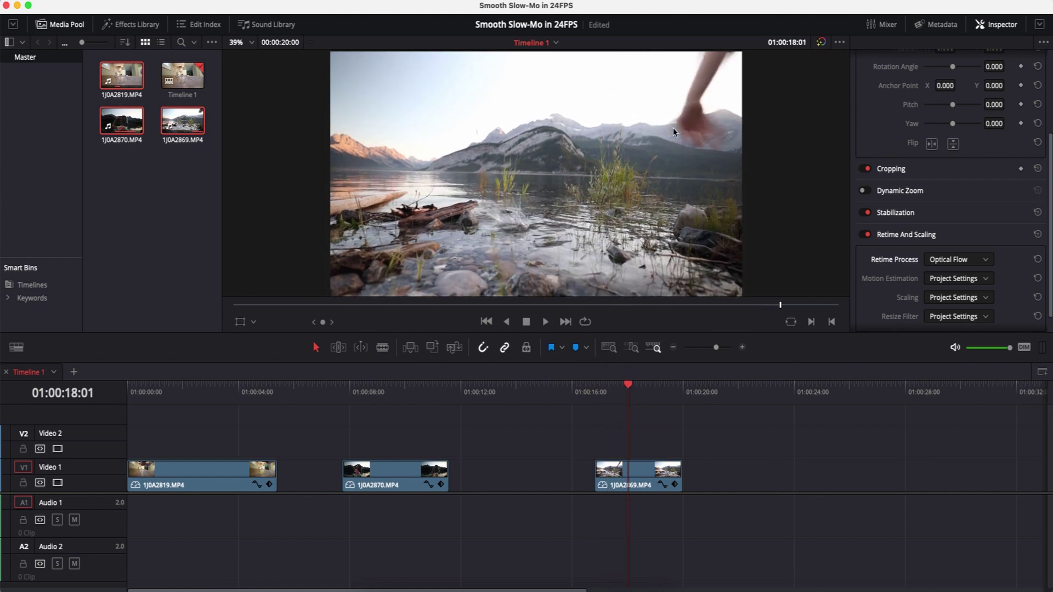
key(Right)
key(Right)
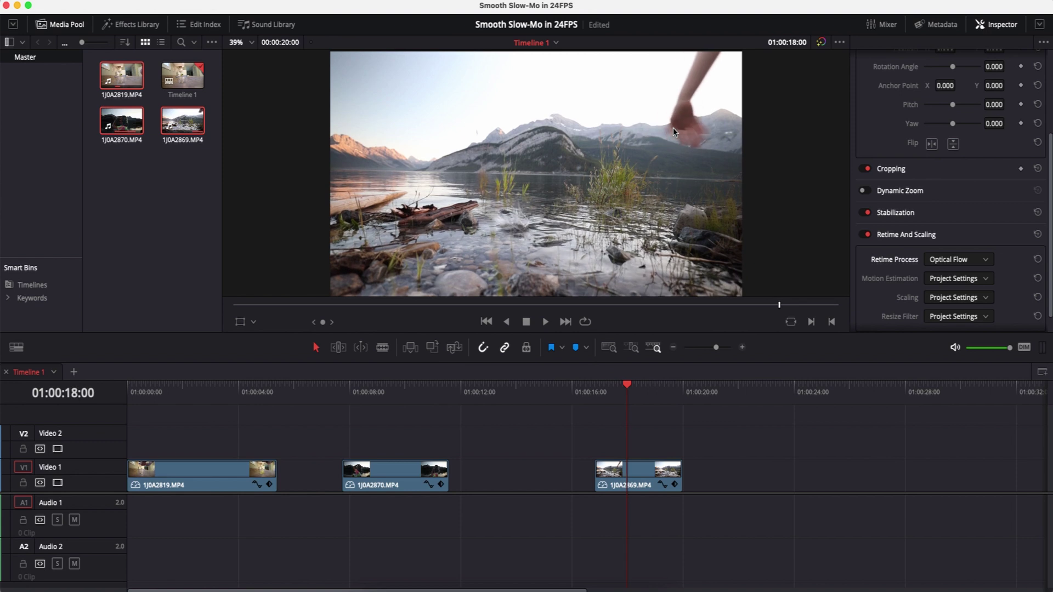
key(Left)
key(Left)
key(Left)
key(Left)
key(Right)
key(Right)
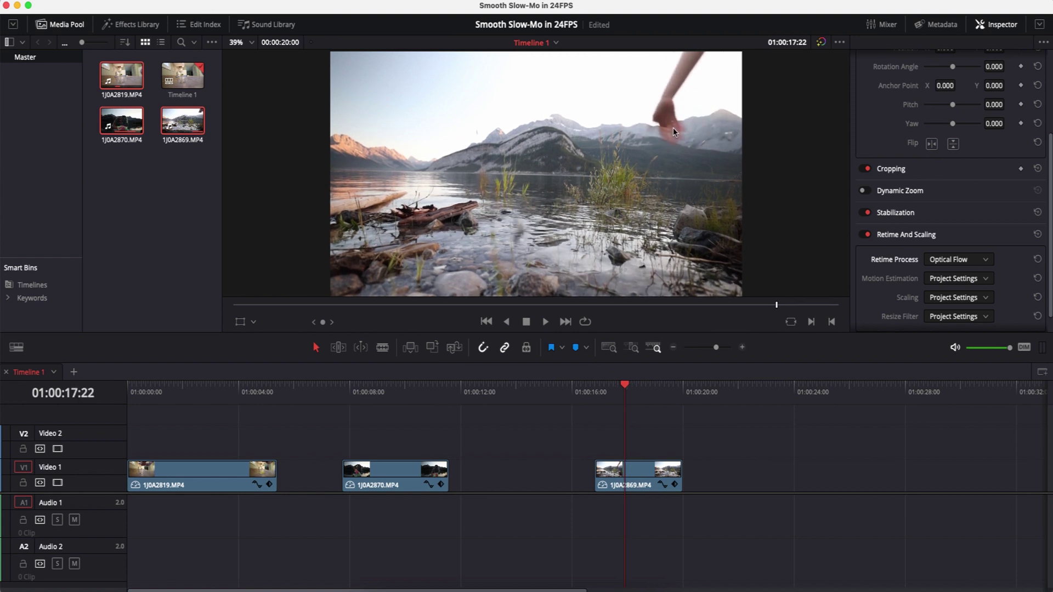
drag(377, 398, 132, 392)
key(space)
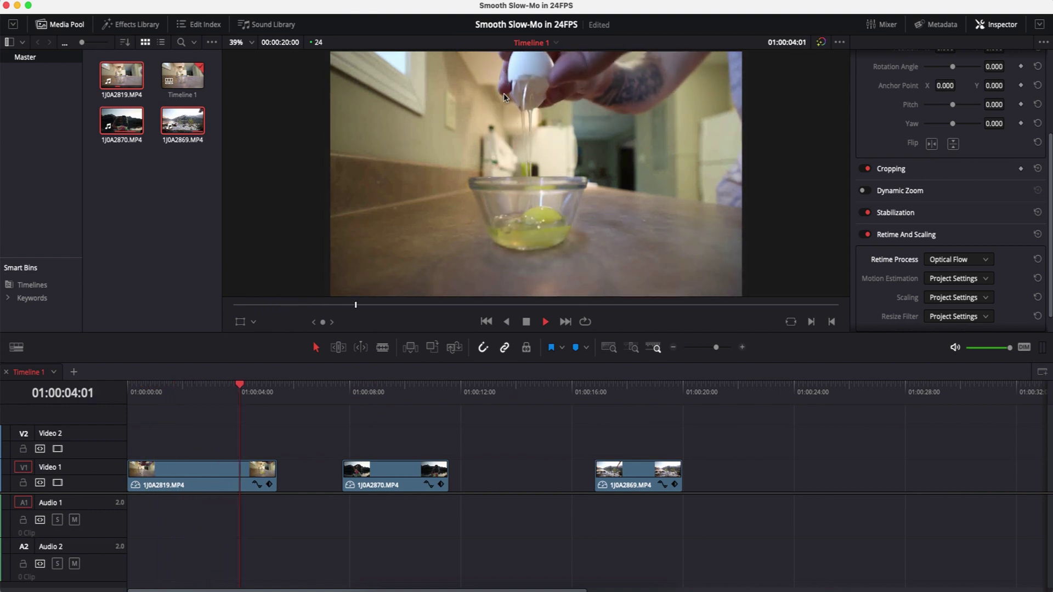
Jump to the lakeside dancing clip 1J0A2870 and scrub over its Optical Flow slow motion.
click(360, 399)
scroll(709, 228, up, 2)
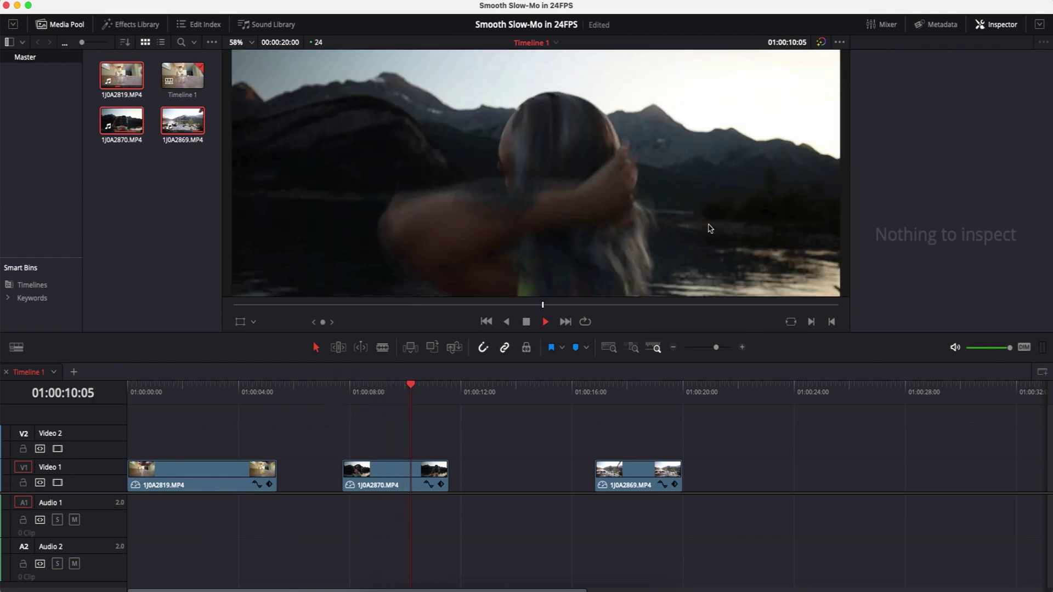
scroll(709, 228, down, 2)
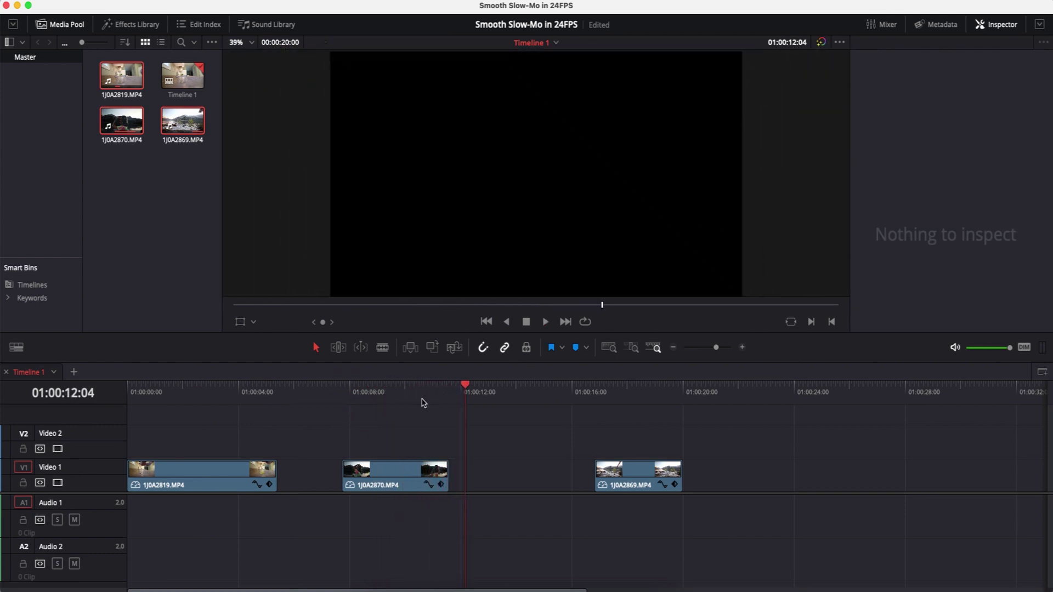
click(351, 402)
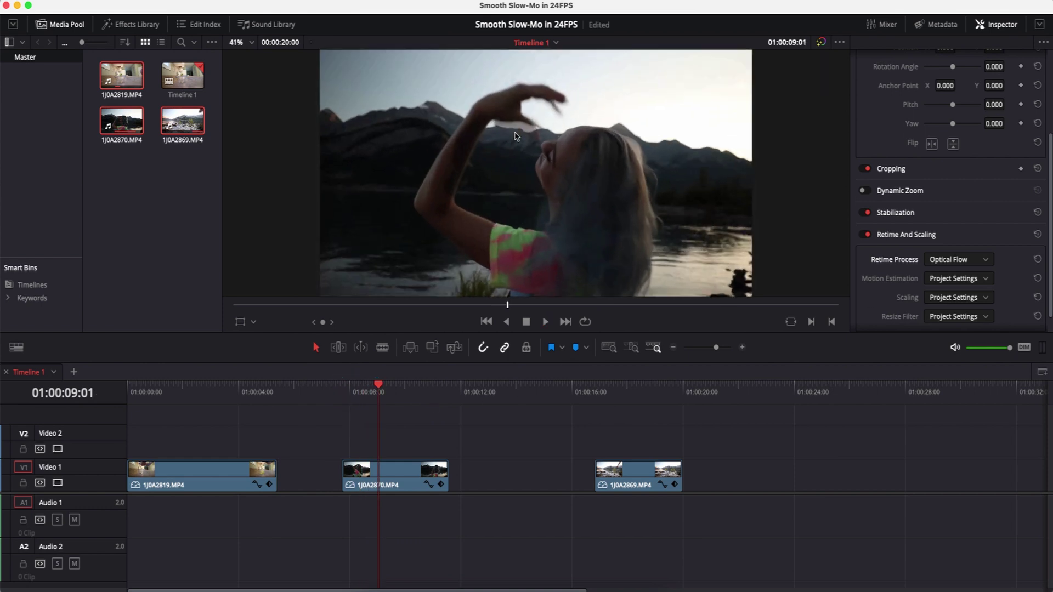
scroll(515, 136, up, 3)
scroll(795, 187, down, 3)
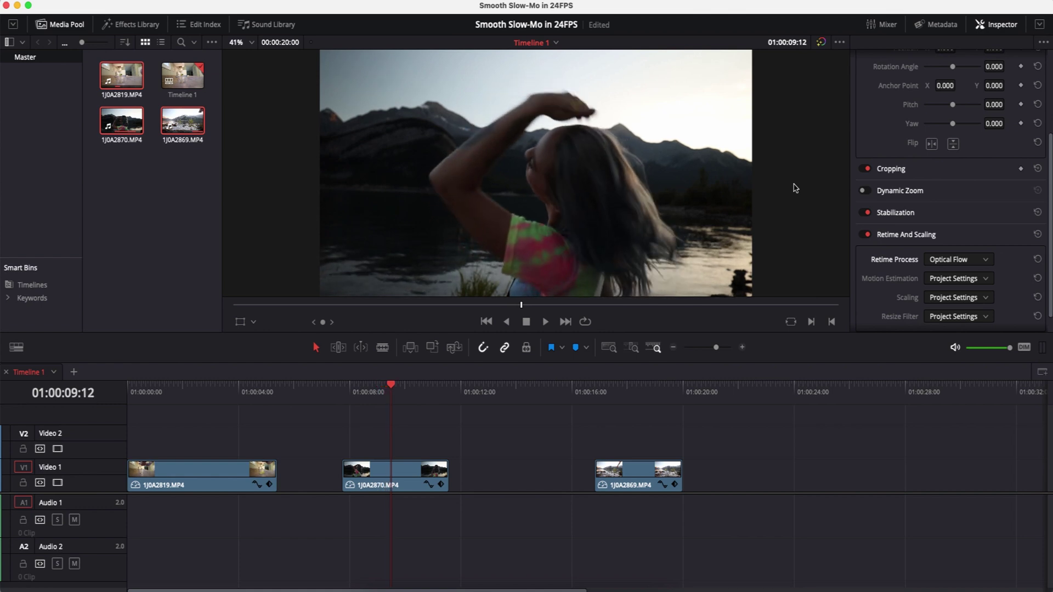
Shuttle back and forth with J and L over the arm motion, frame by frame.
key(j)
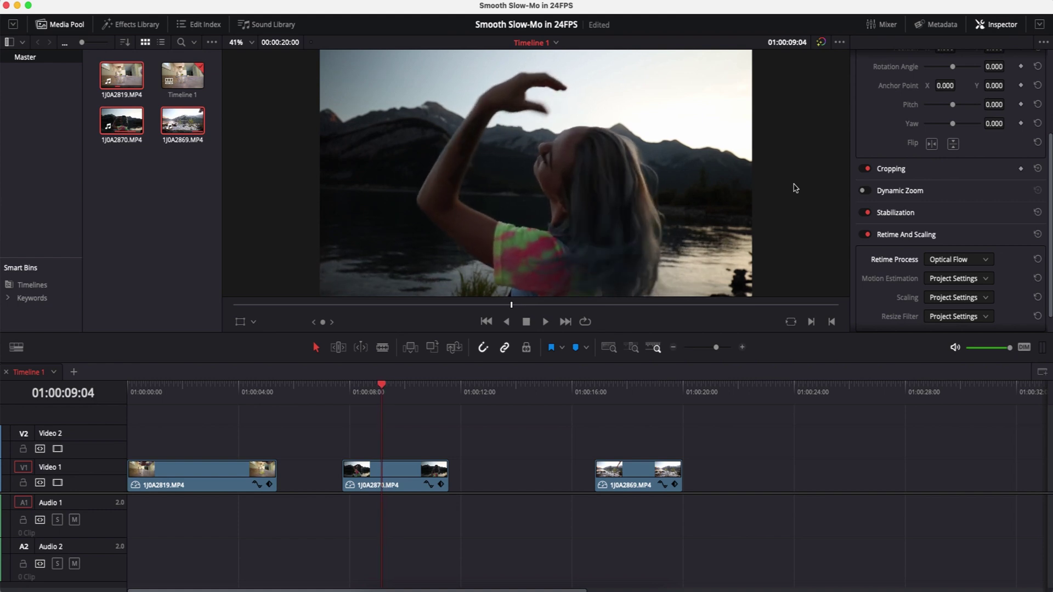
key(l)
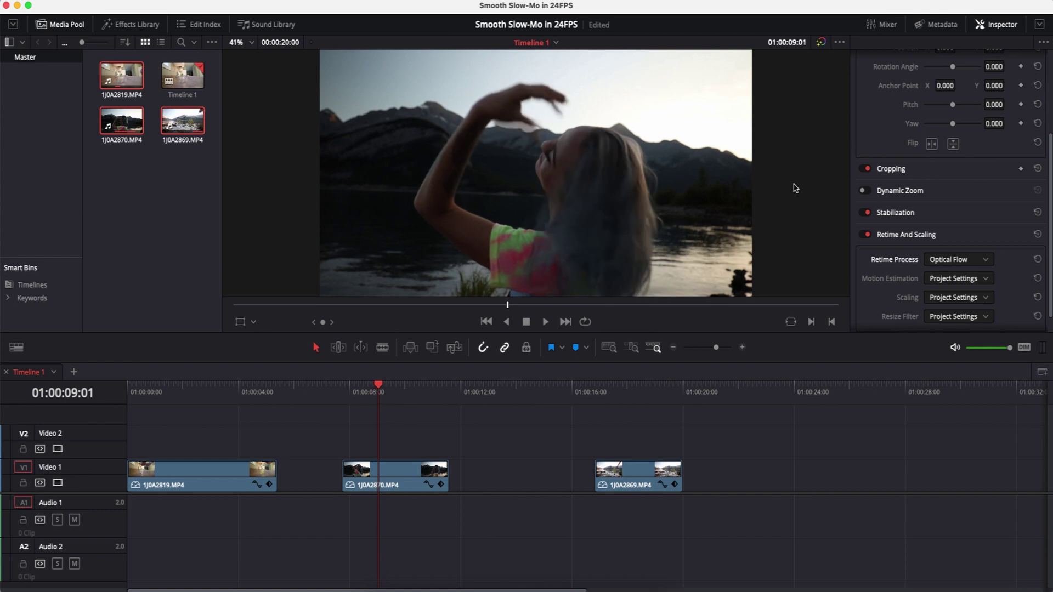
key(j)
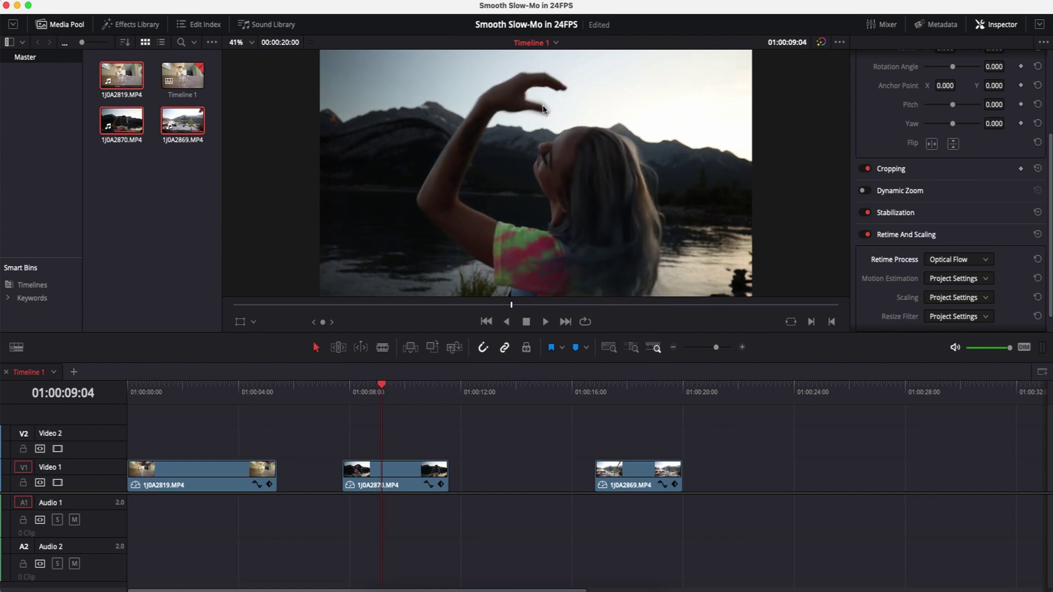
key(l)
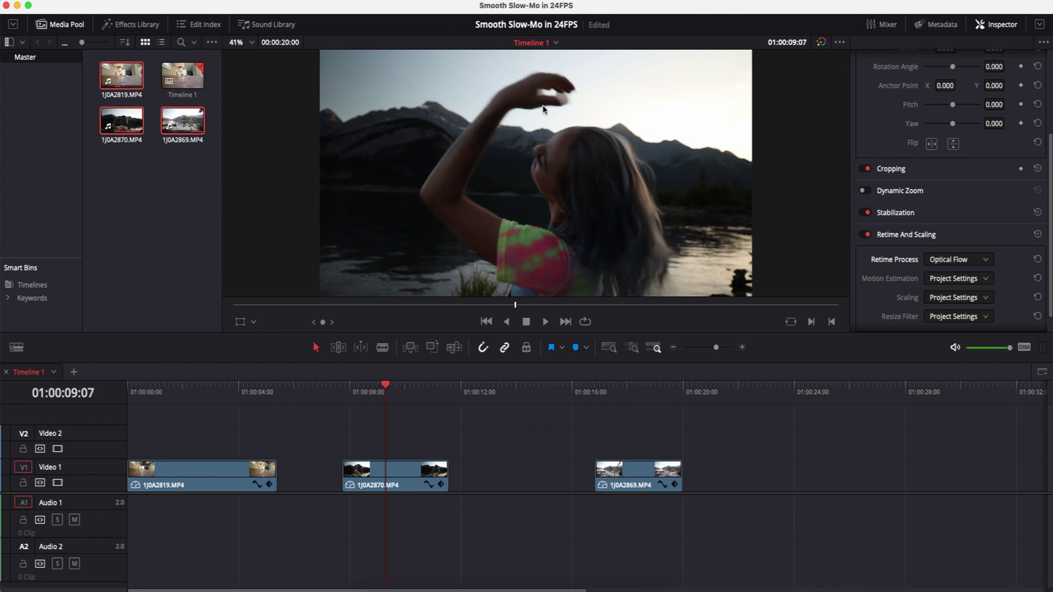
key(j)
key(l)
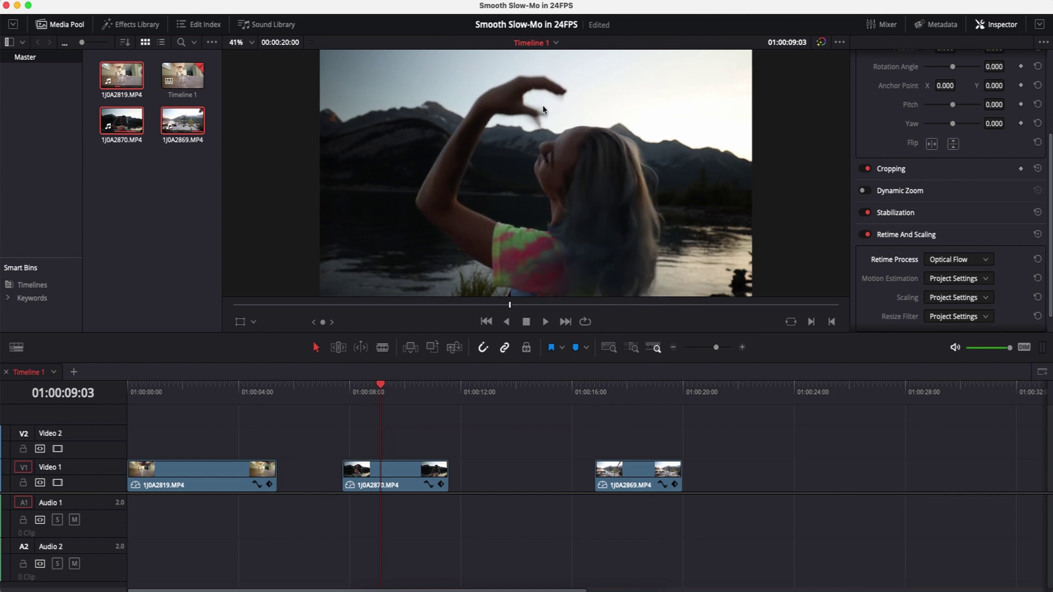
key(j)
key(l)
key(j)
key(l)
Jump between the third and dancing clips, then replay the timeline from the start.
click(615, 393)
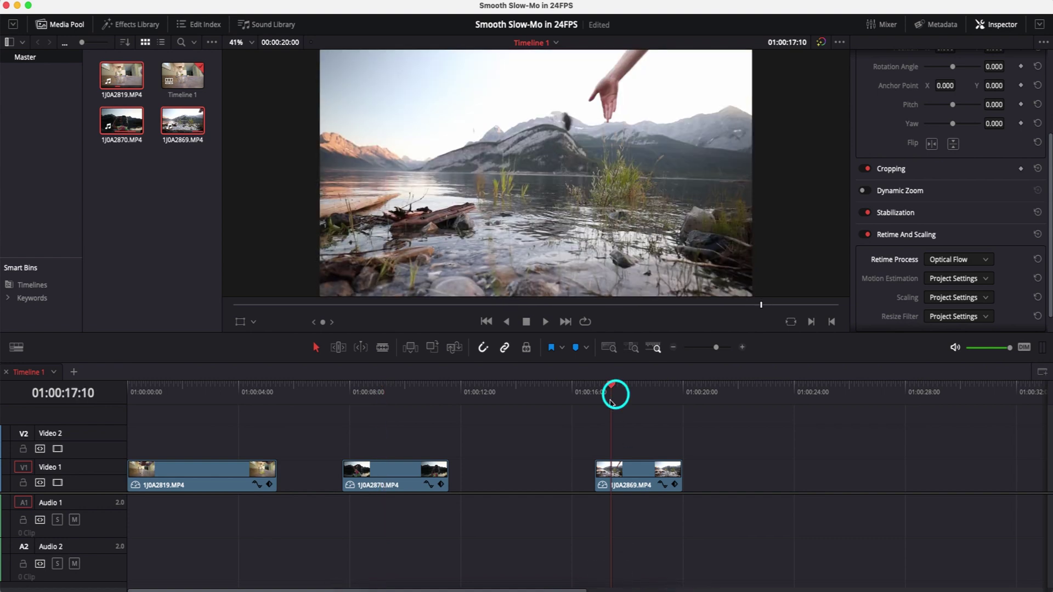
click(384, 387)
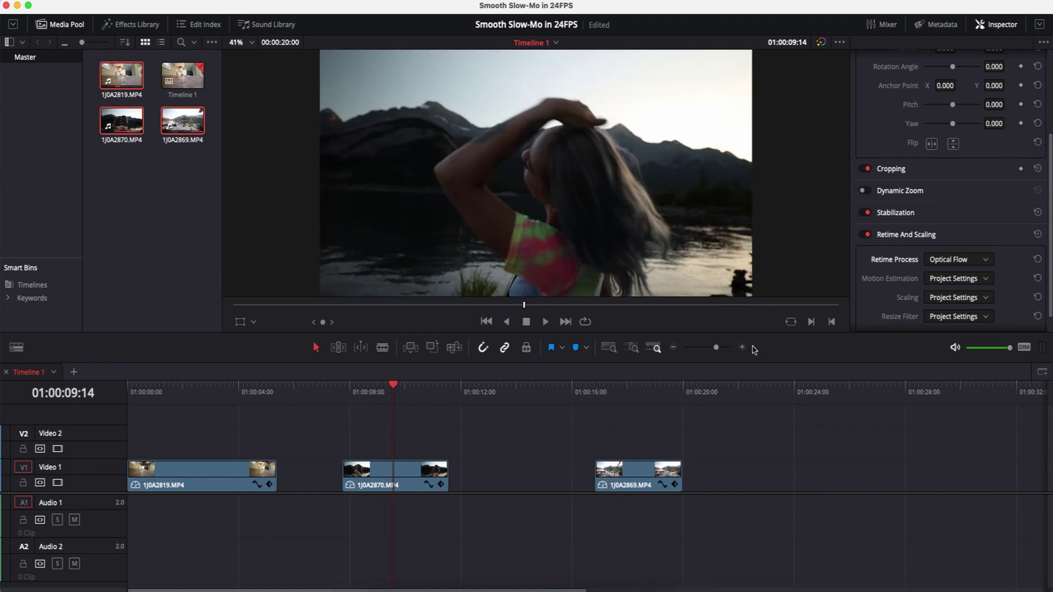
key(Home)
key(l)
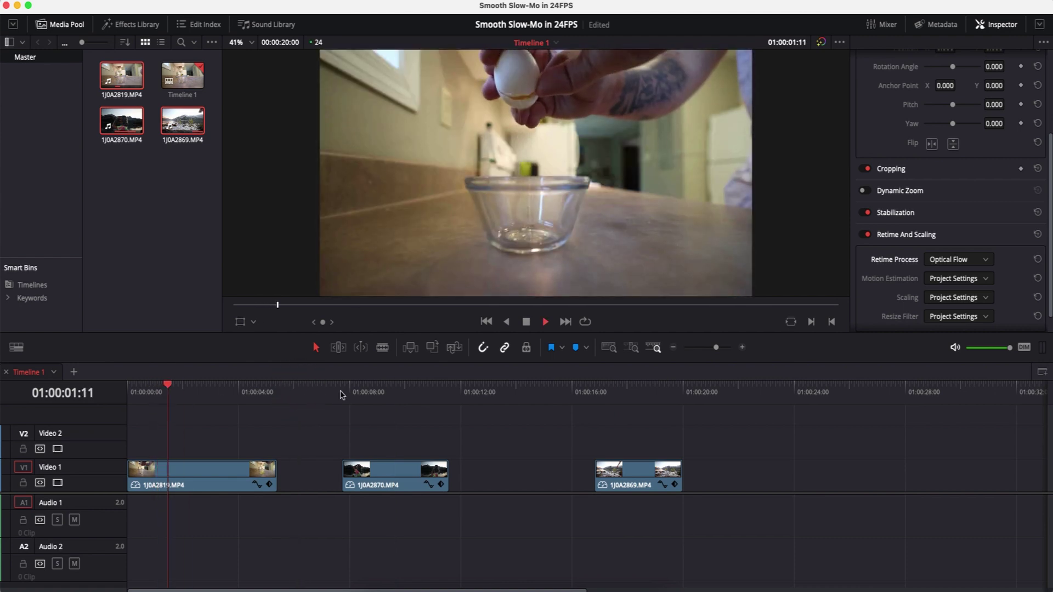
key(k)
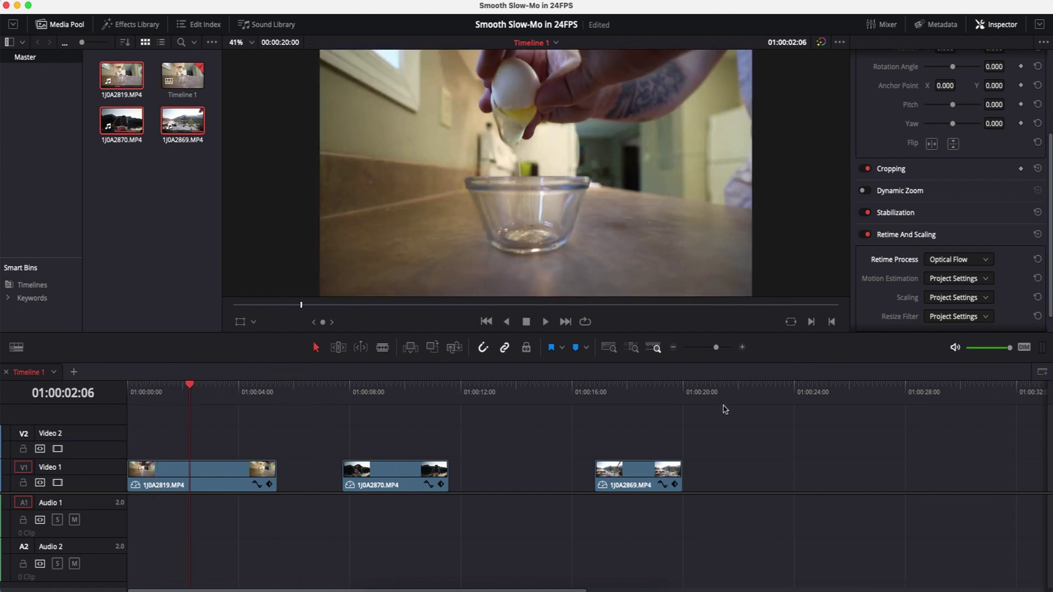
Switch all three clips' retime process to Frame Blend, then scrub to the egg clip's start.
drag(780, 439, 173, 499)
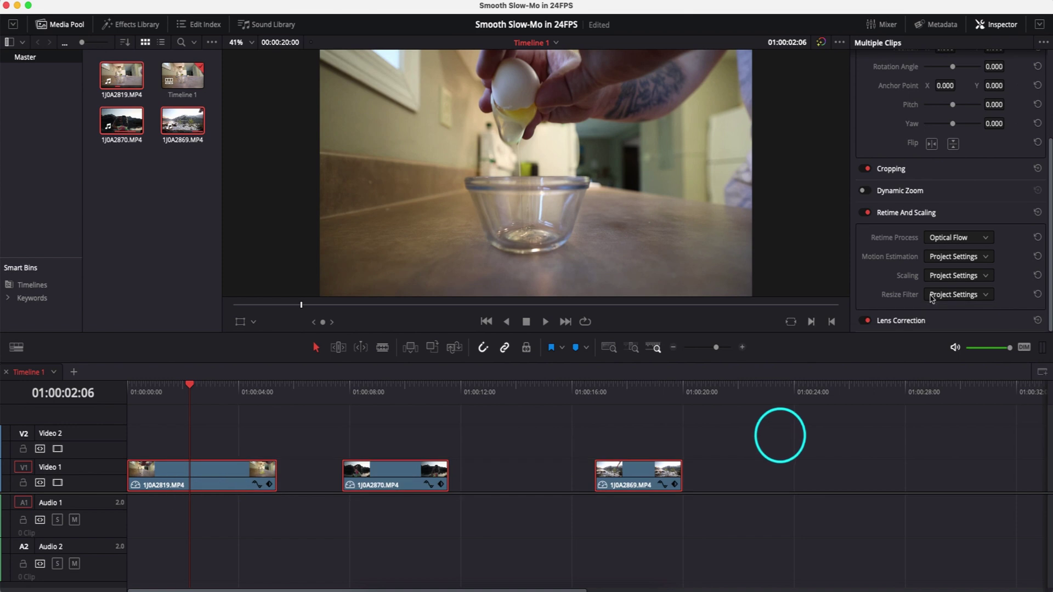
click(935, 241)
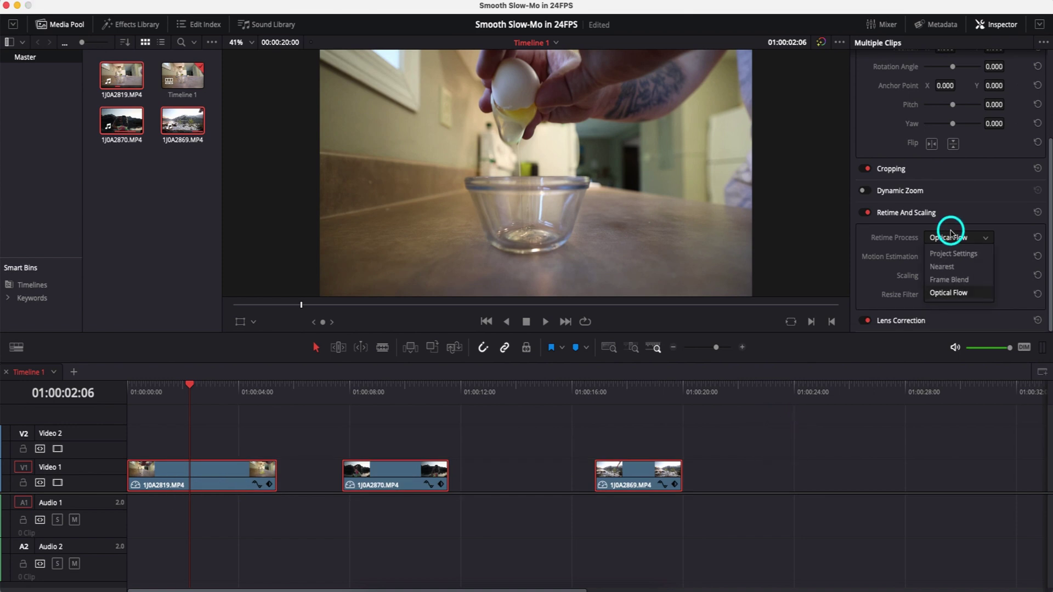
click(950, 280)
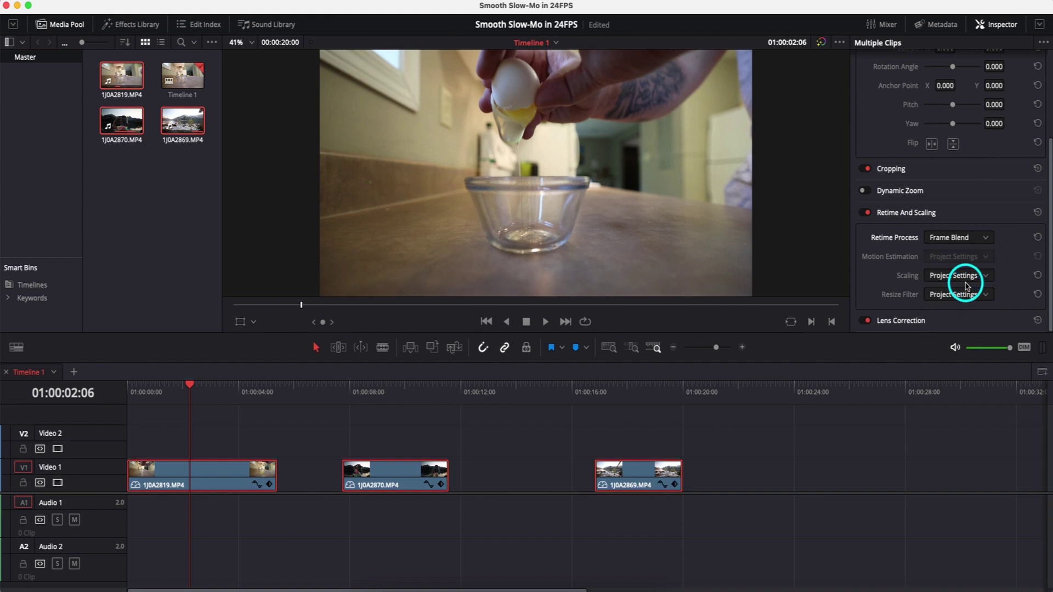
click(703, 440)
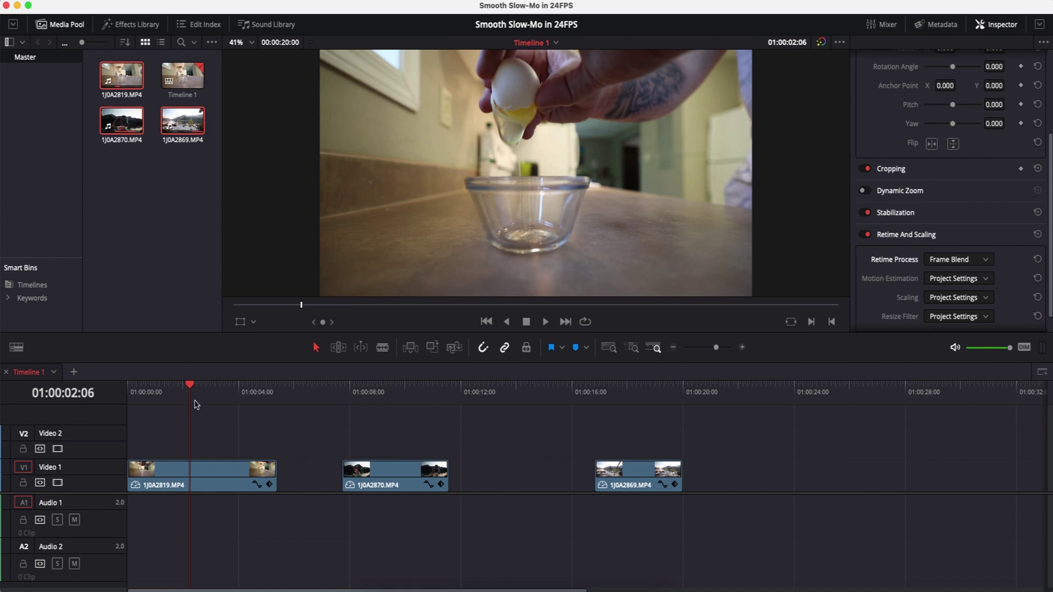
drag(186, 400, 138, 413)
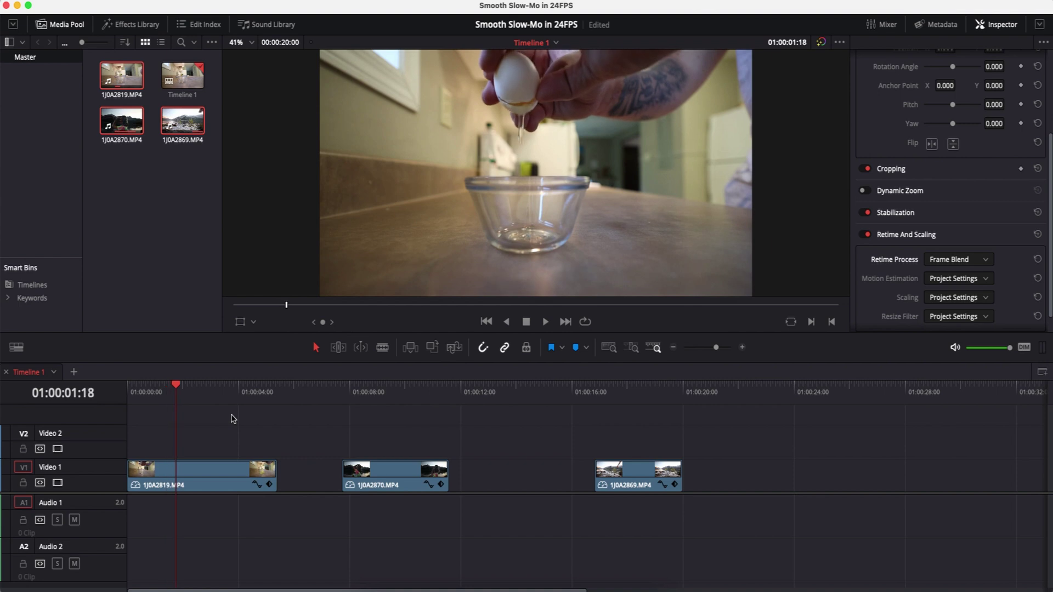
Play the Frame Blend result through all three clips, then scrub back before the hand motion.
click(200, 395)
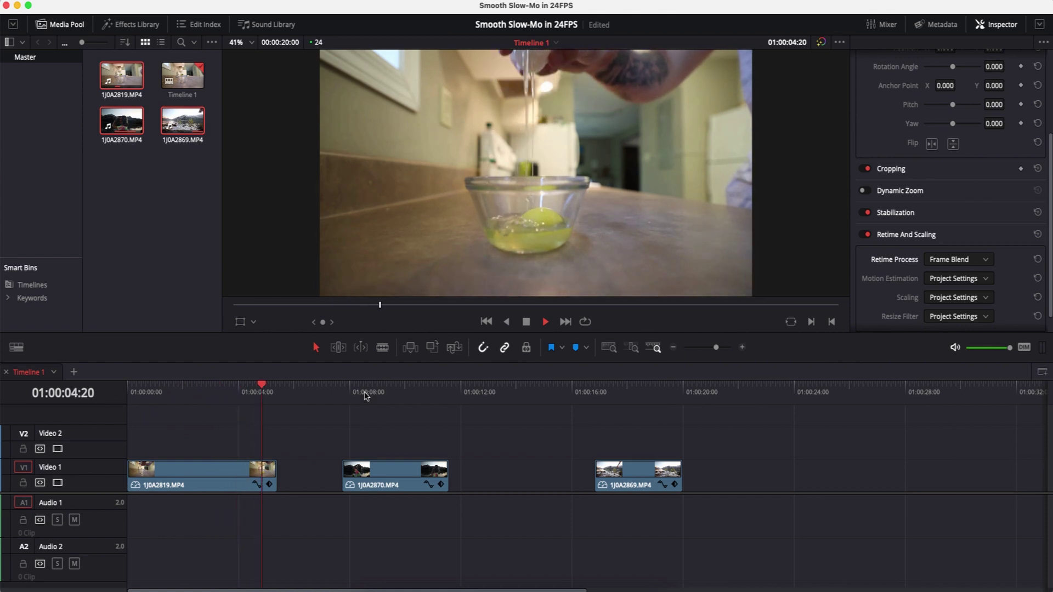
click(345, 396)
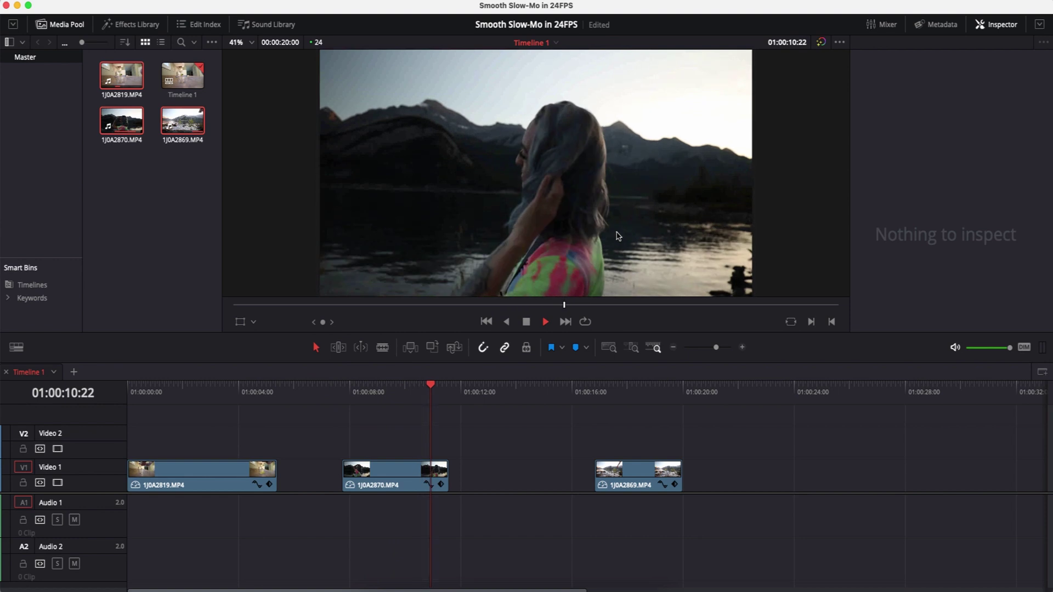
click(600, 393)
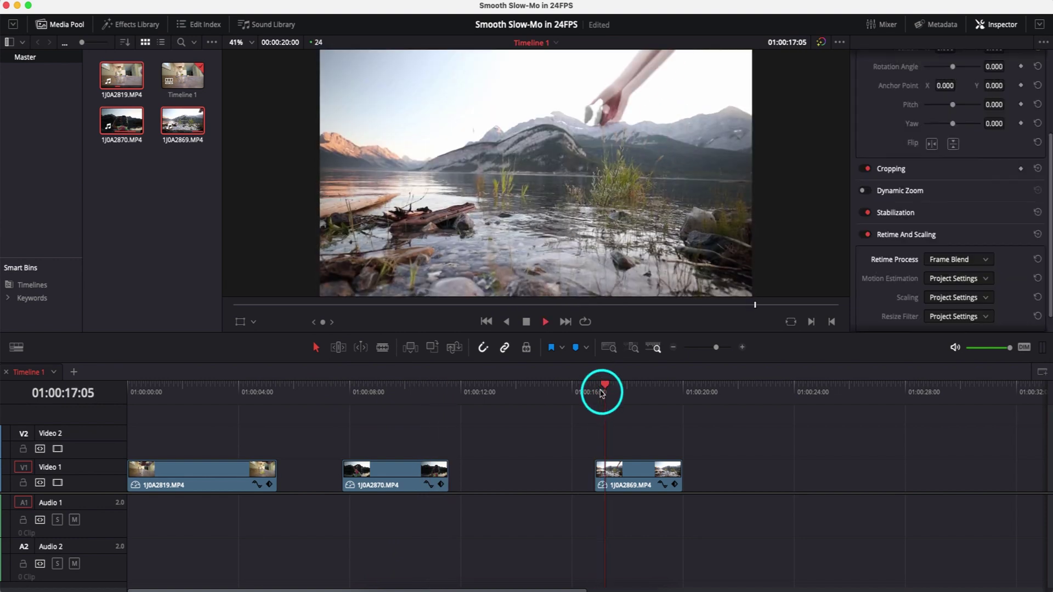
key(space)
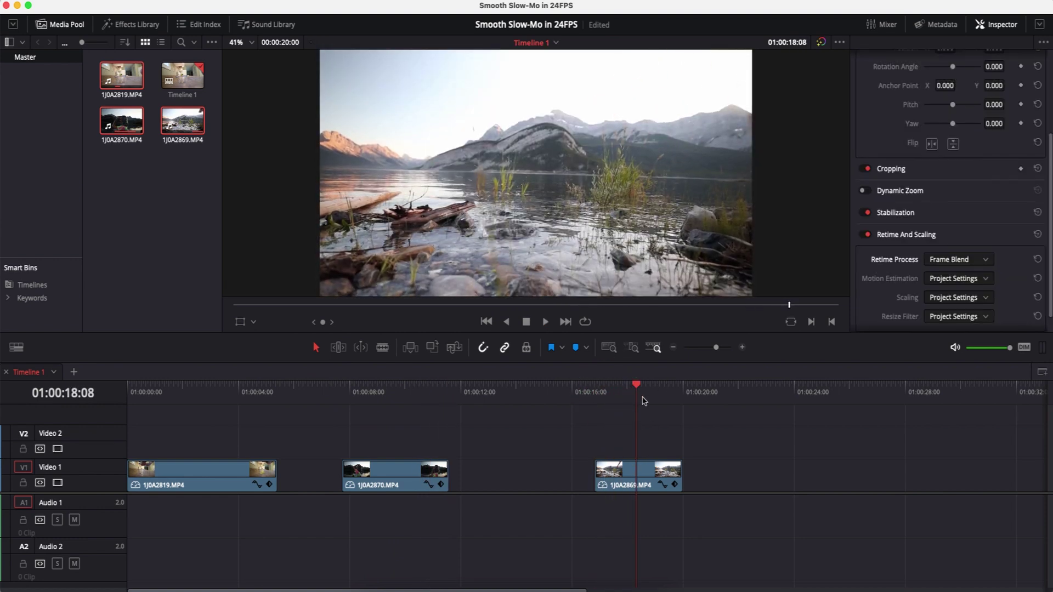
drag(641, 395, 623, 418)
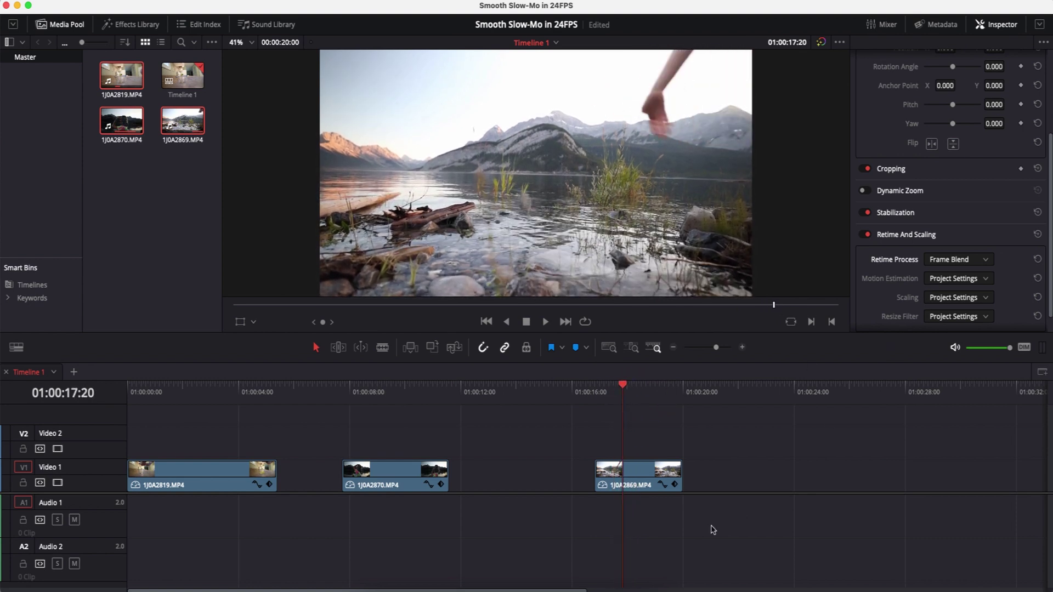
click(961, 259)
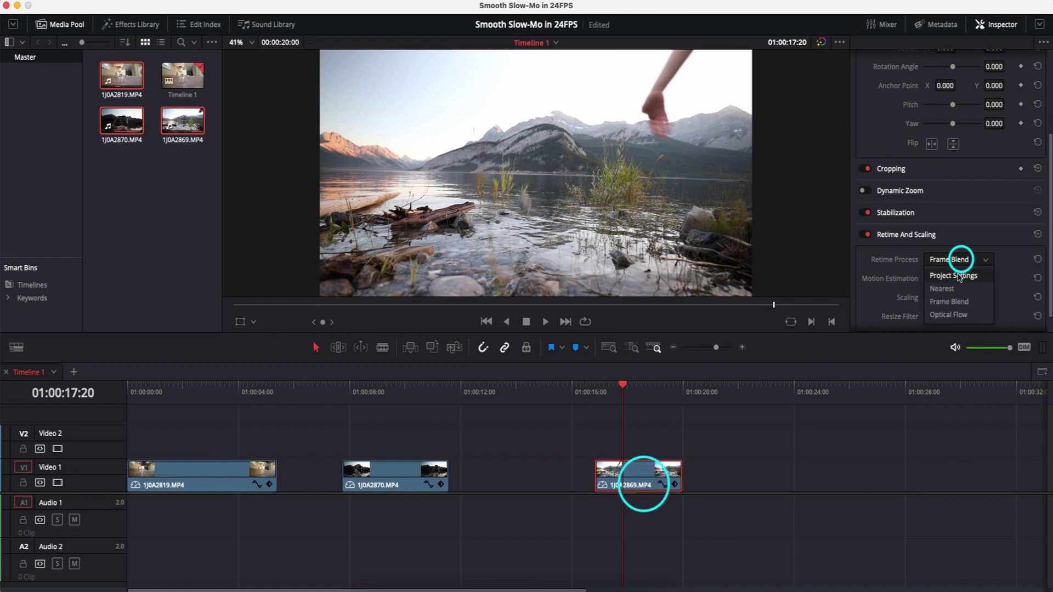
click(957, 317)
drag(620, 409, 626, 408)
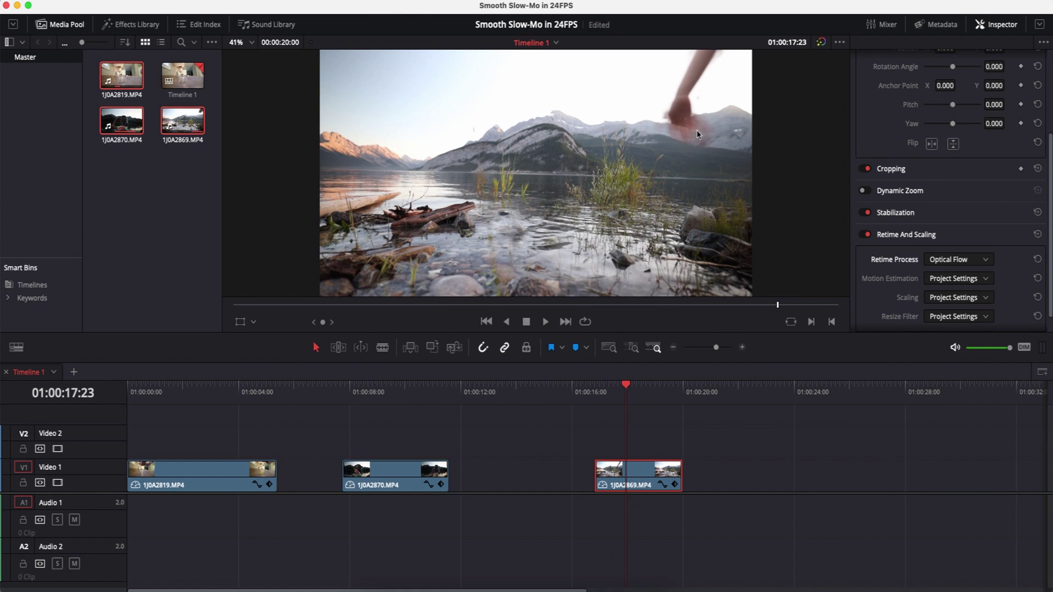
click(628, 396)
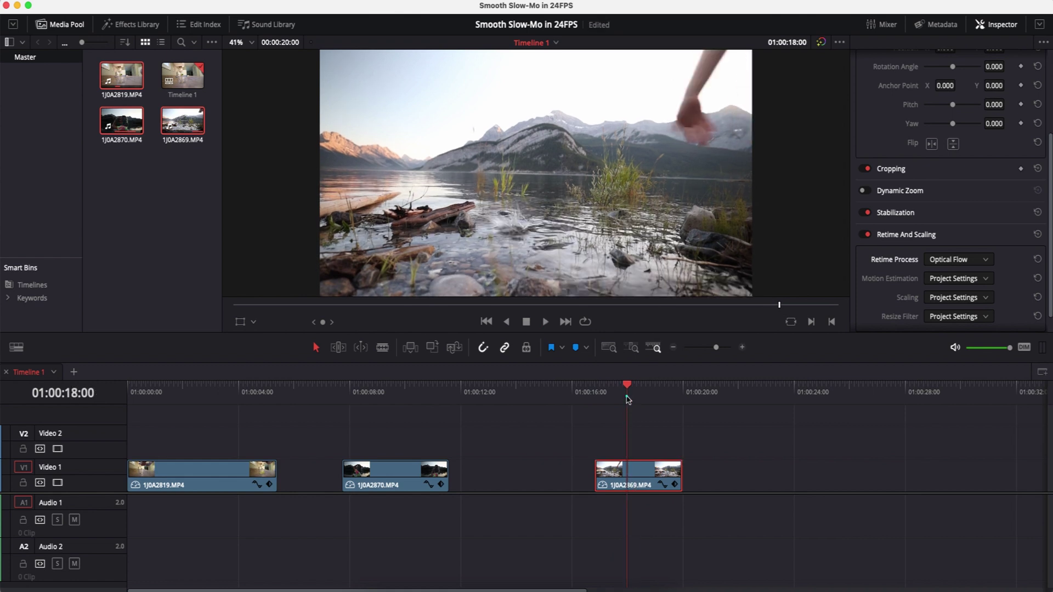
key(space)
key(space)
click(959, 259)
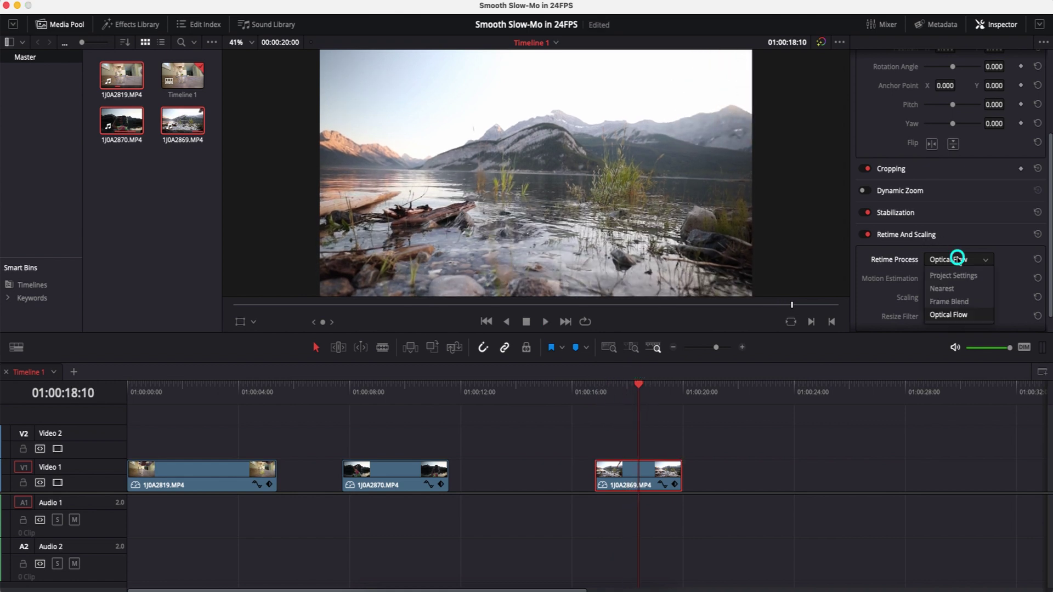
click(949, 300)
click(598, 392)
key(space)
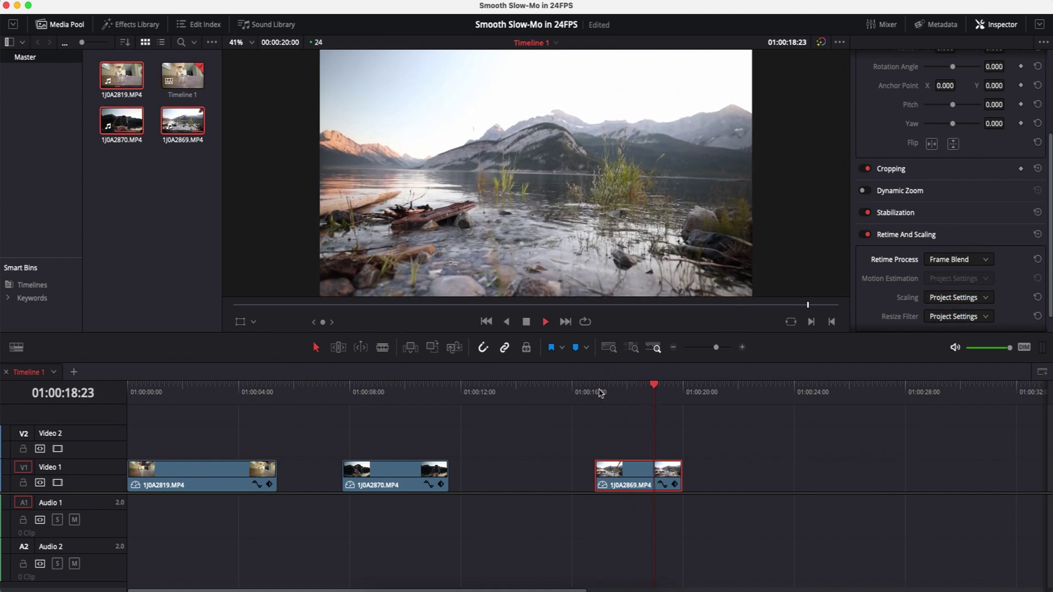
drag(651, 397, 658, 442)
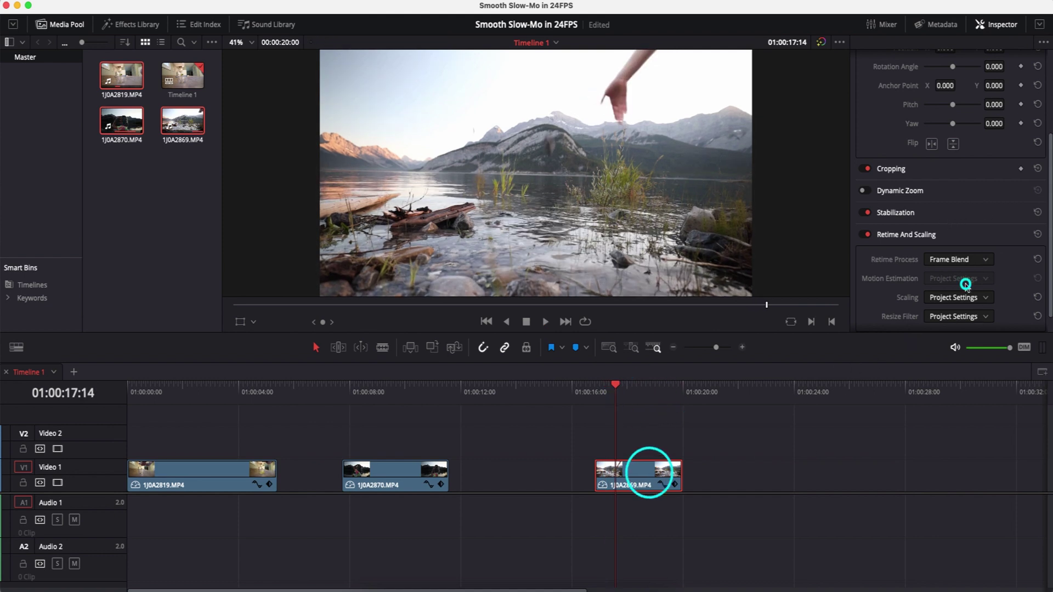
Give clip 1J0A2870 Enhanced Better motion estimation and play it back.
click(374, 463)
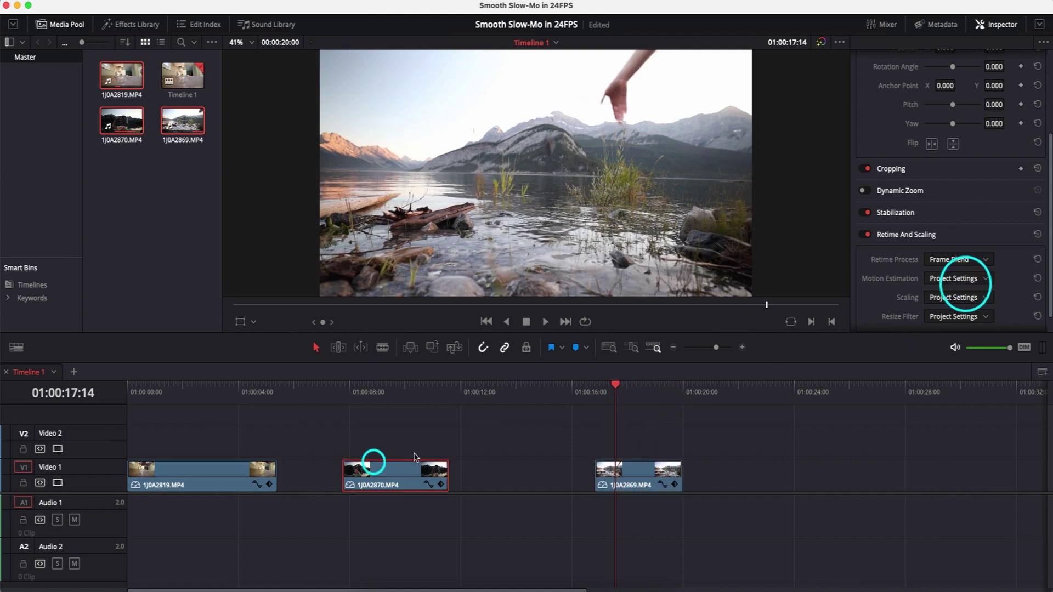
click(970, 280)
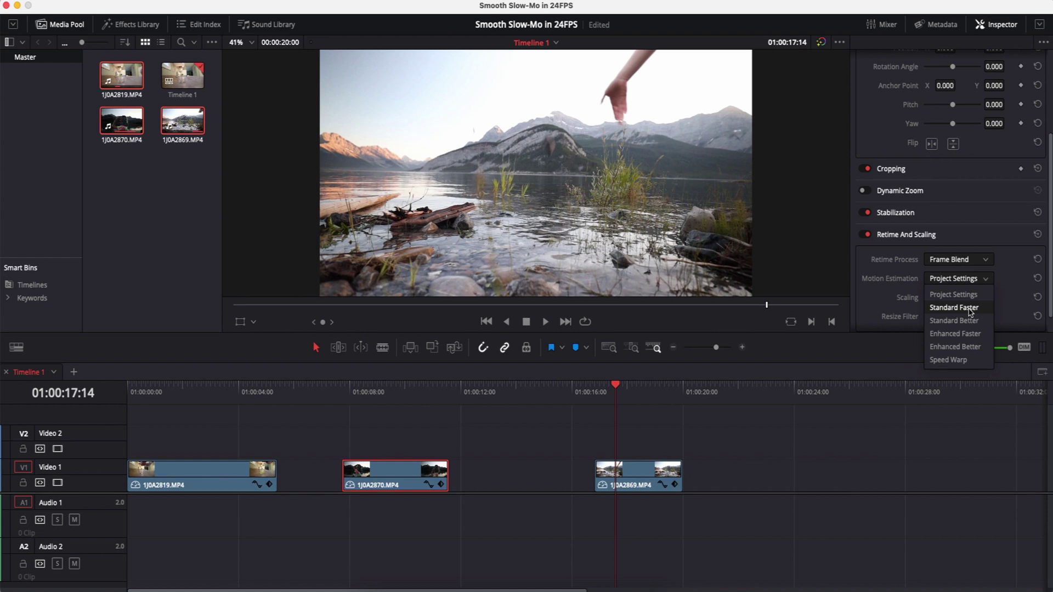
click(965, 347)
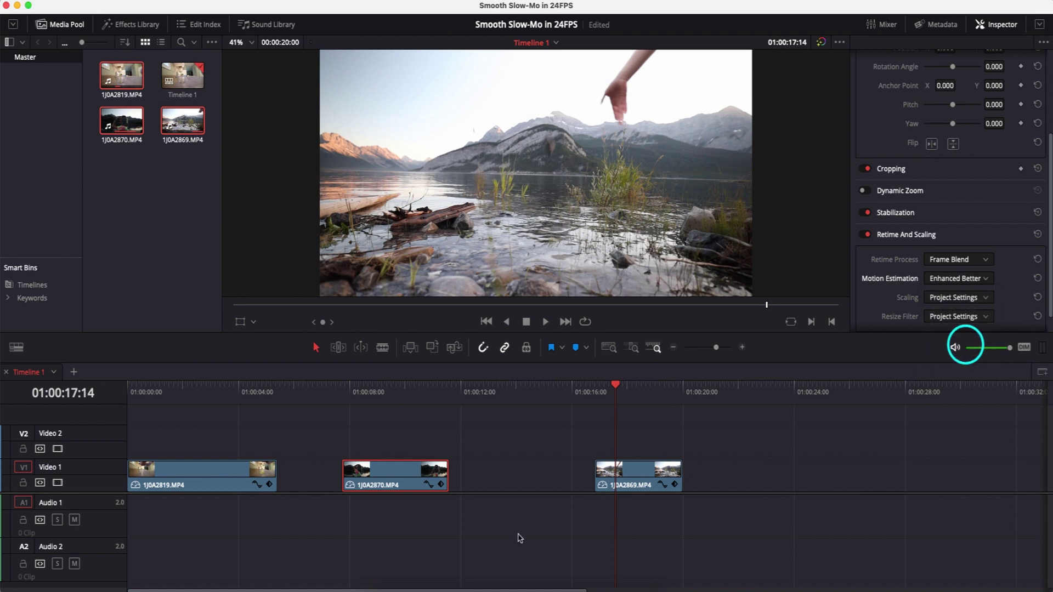
drag(400, 393, 364, 423)
key(space)
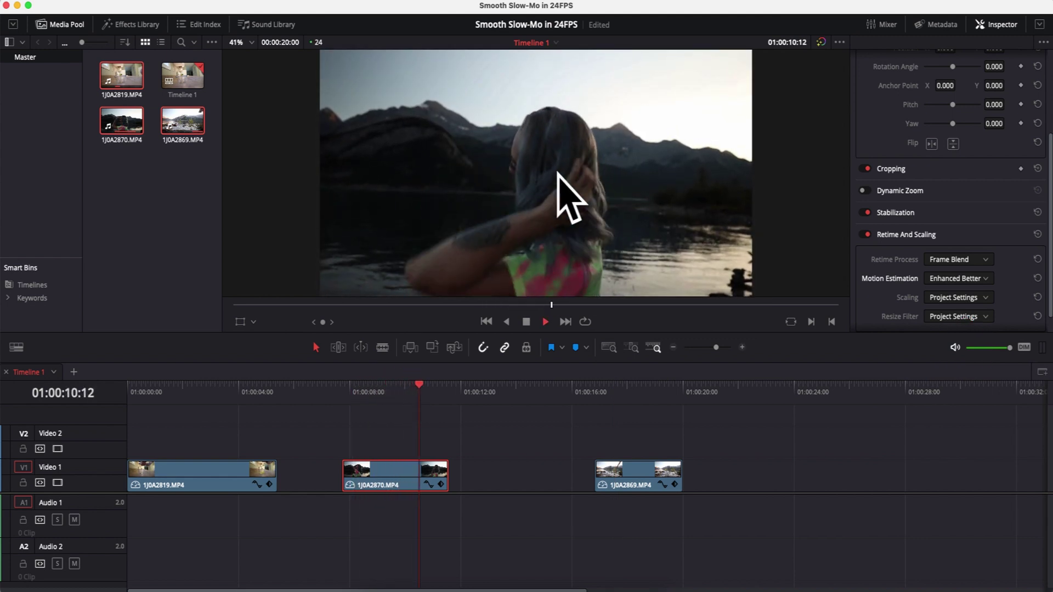
key(space)
Switch 1J0A2870 to Speed Warp motion estimation and replay it.
click(972, 280)
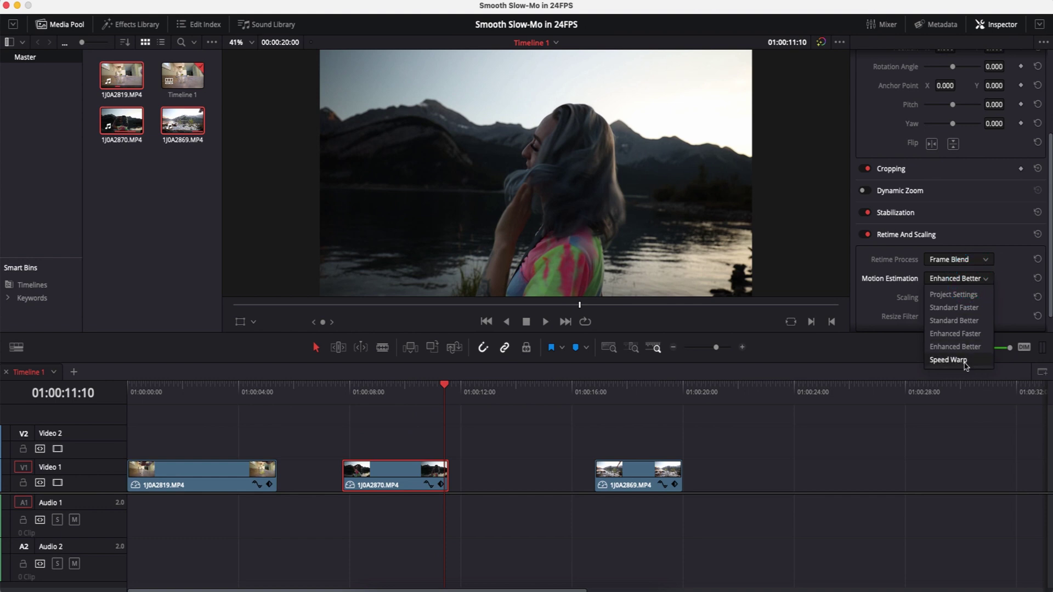
click(964, 363)
drag(411, 390, 344, 405)
key(space)
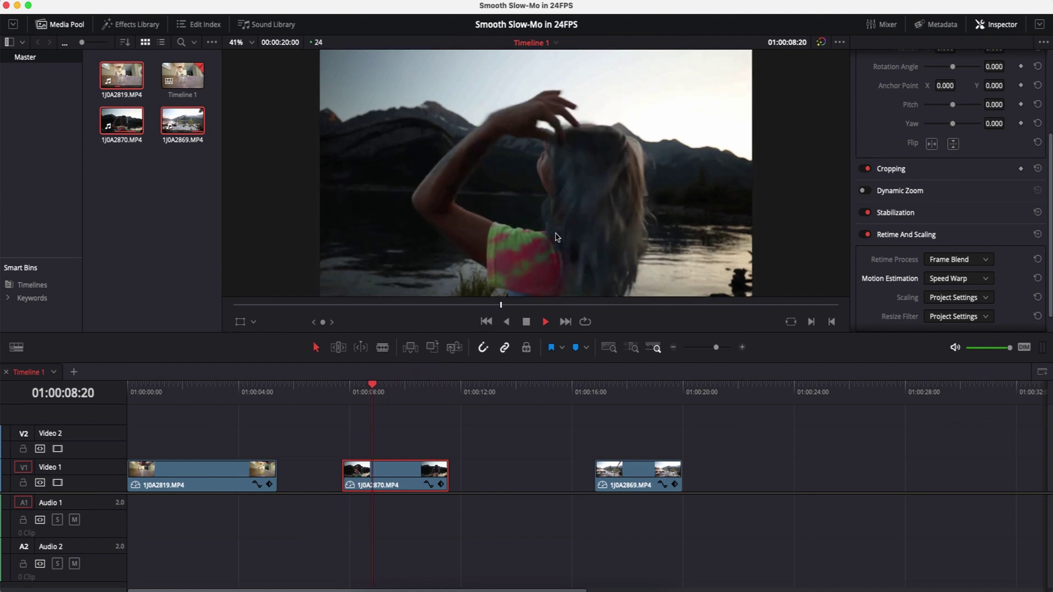
scroll(578, 201, down, 3)
scroll(578, 200, up, 1)
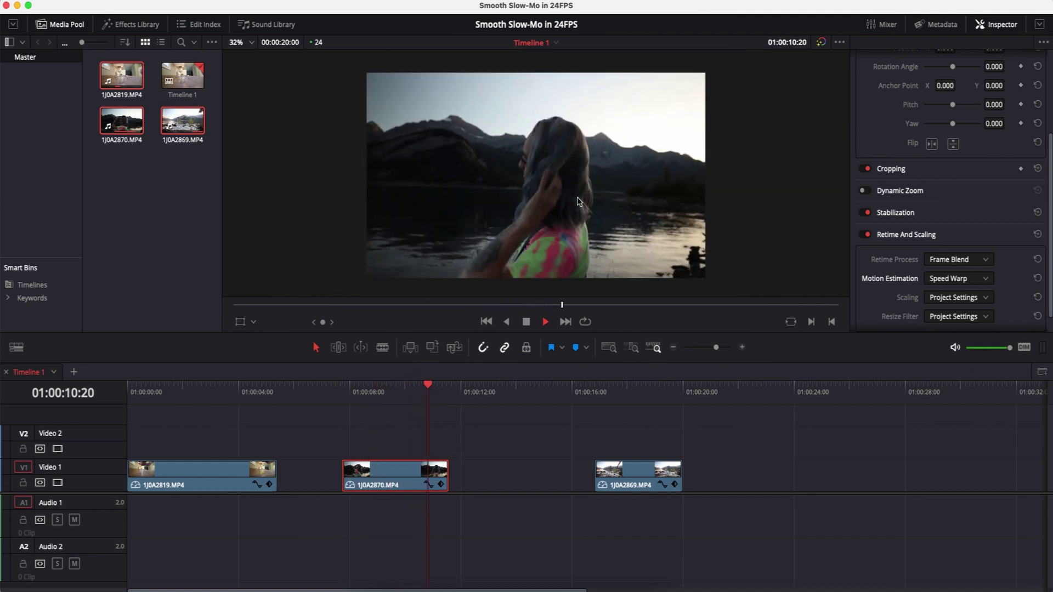
key(space)
click(607, 389)
Try Speed Warp on 1J0A2869, settle on Enhanced Better, and replay the hand movement.
click(639, 478)
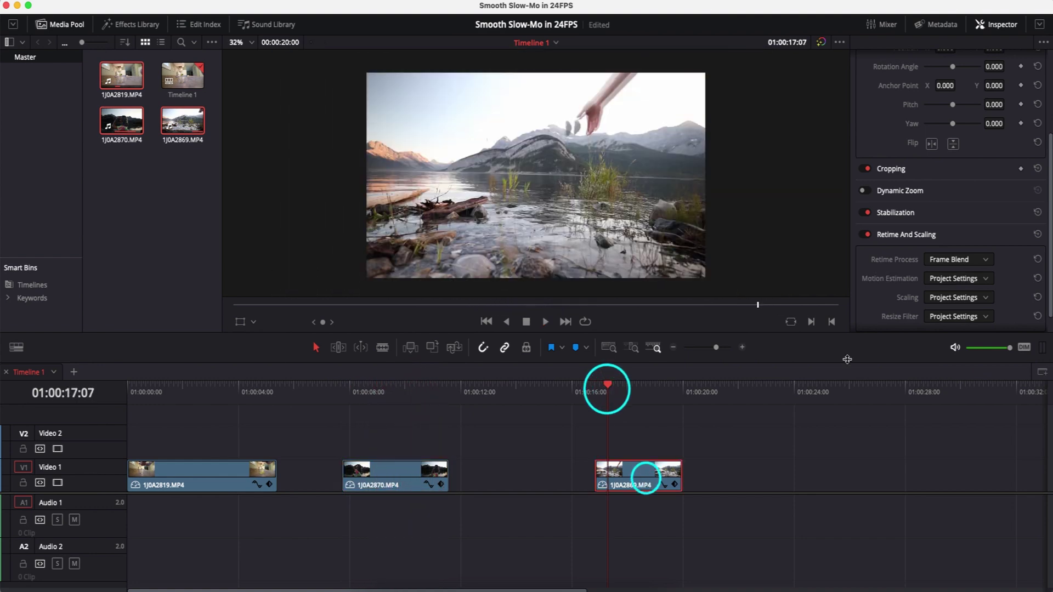
click(960, 279)
click(969, 358)
key(space)
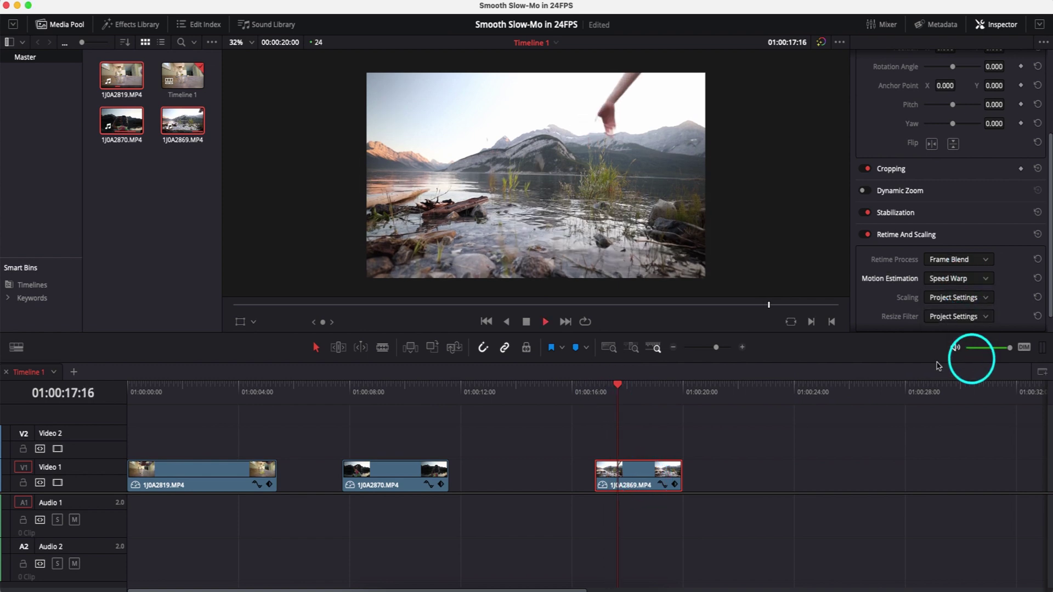
click(959, 278)
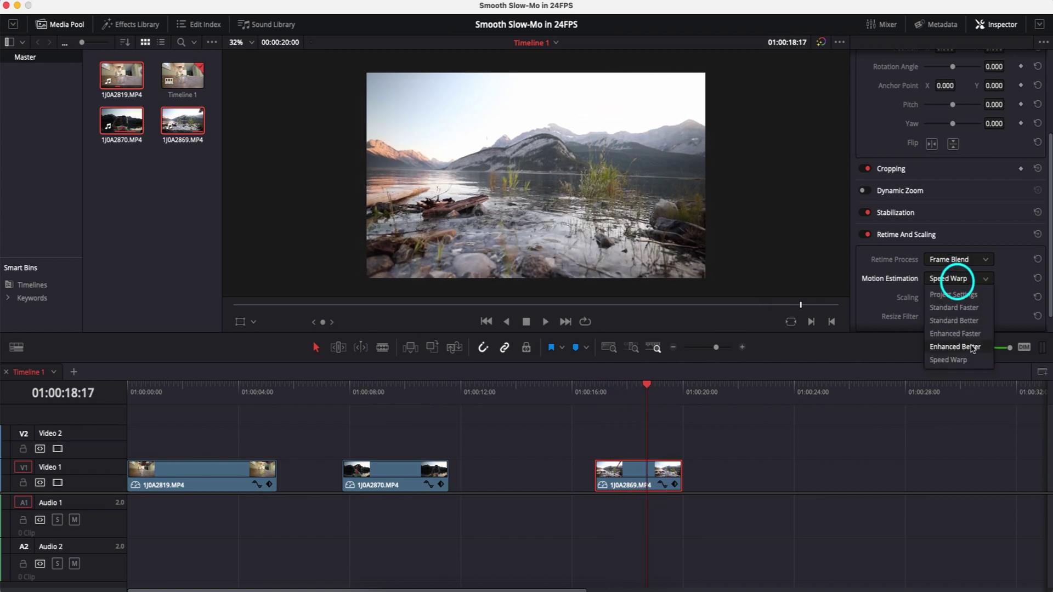
click(969, 345)
drag(650, 392, 608, 407)
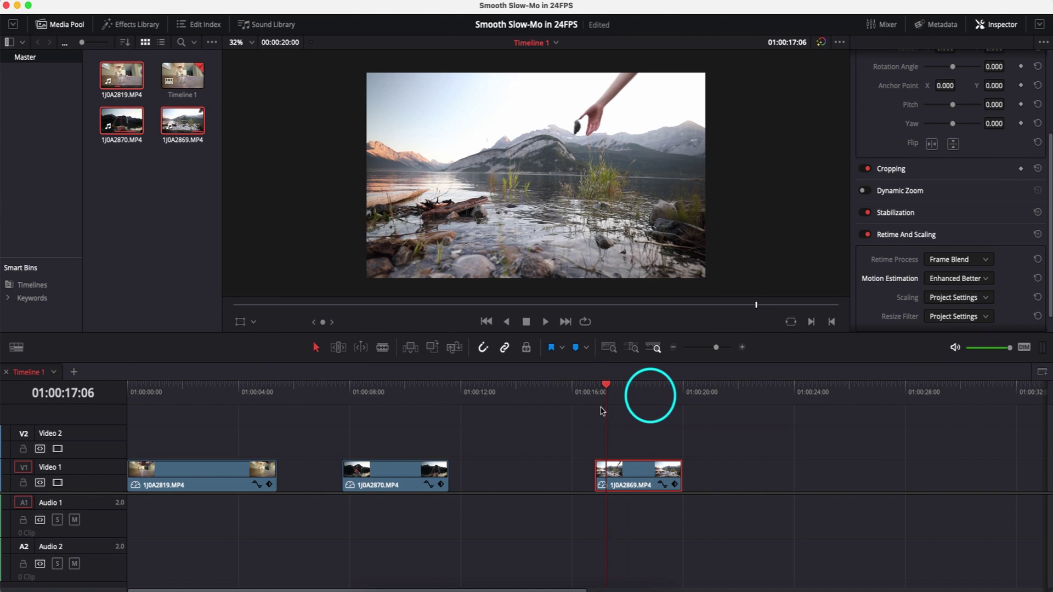
key(space)
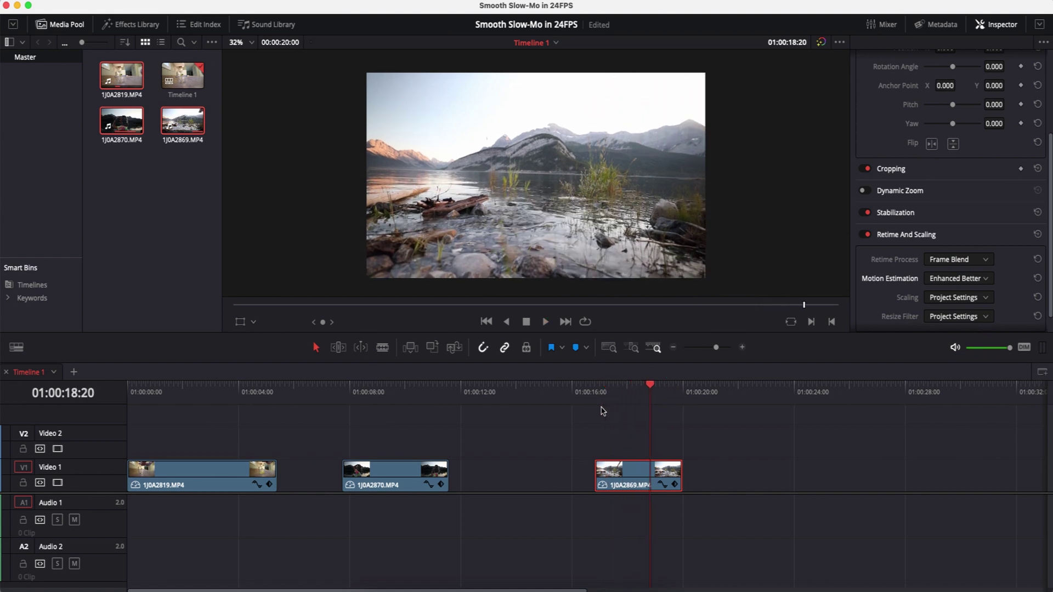
click(596, 390)
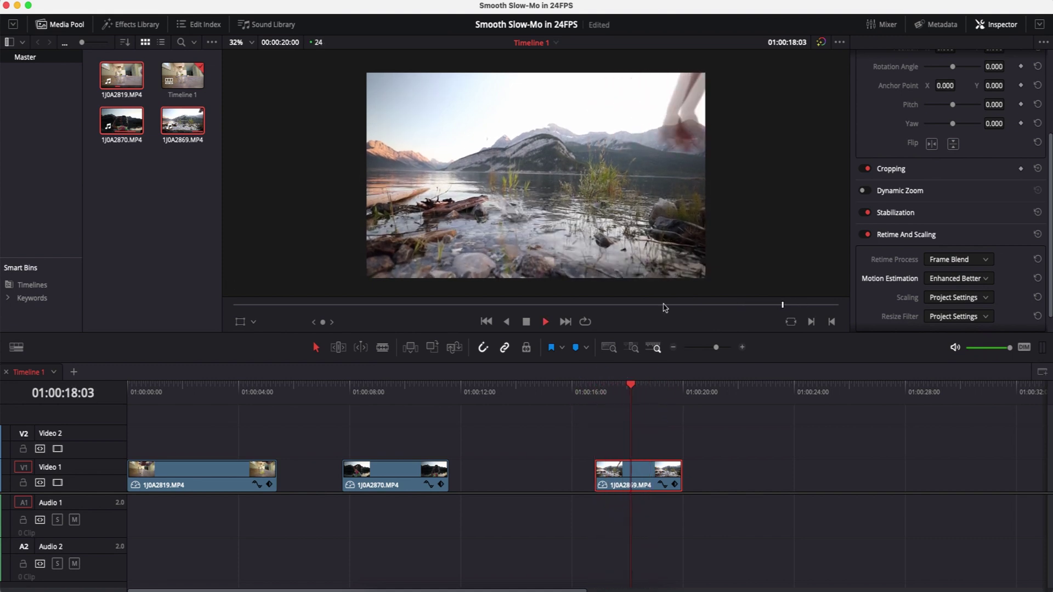
click(152, 390)
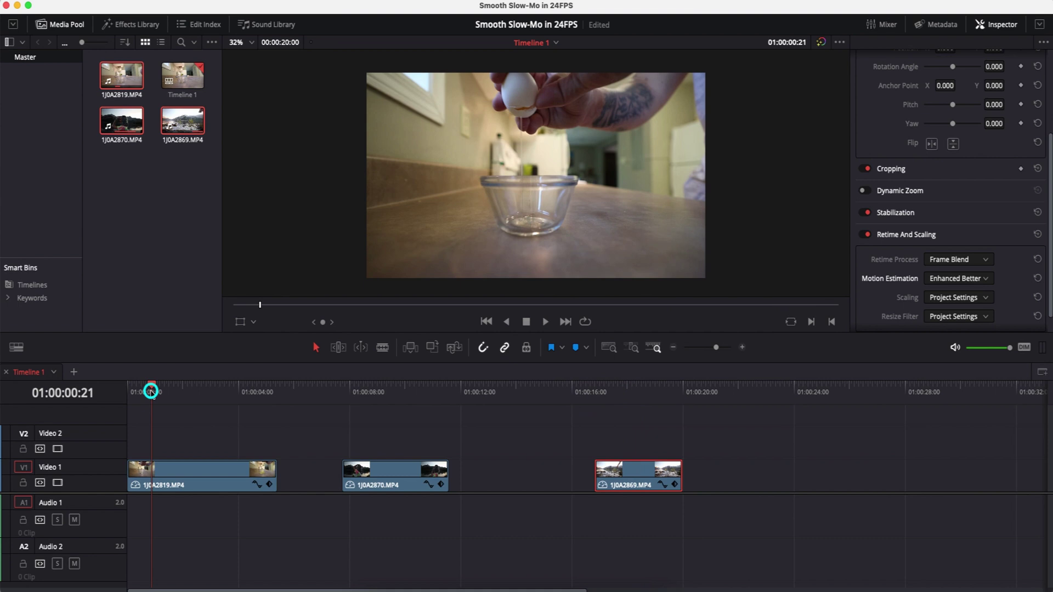
Give the egg clip 1J0A2819 Enhanced Better motion estimation, keeping scaling at Project Settings.
click(193, 470)
click(981, 278)
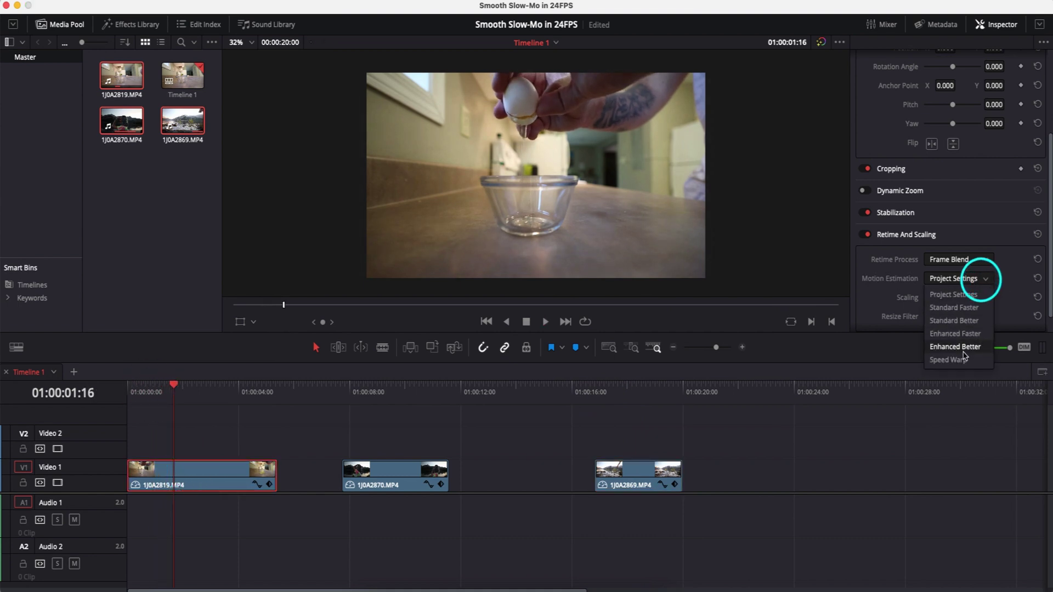
click(969, 347)
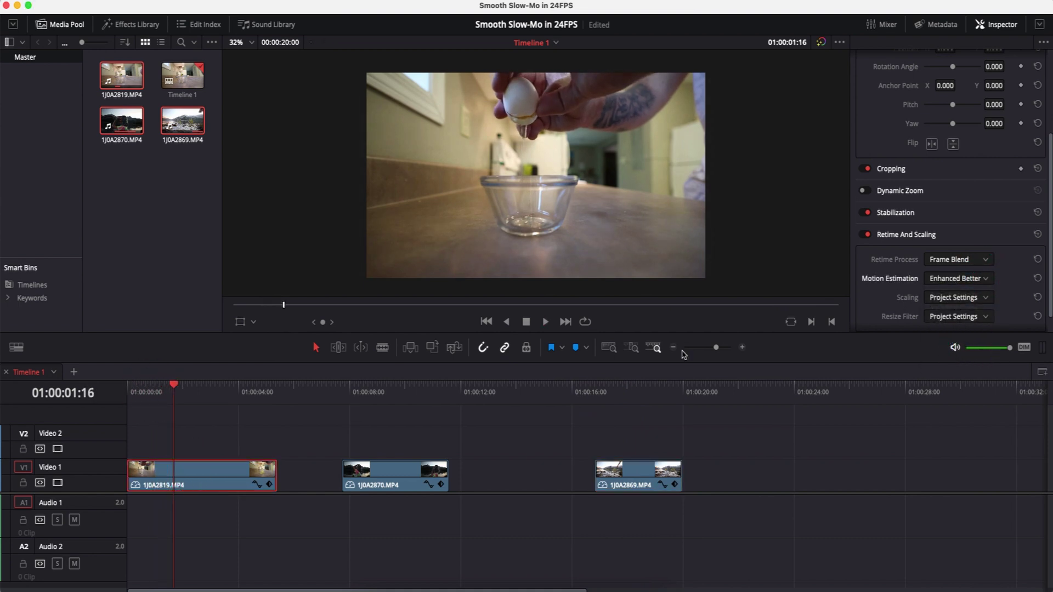
key(space)
key(space)
click(974, 298)
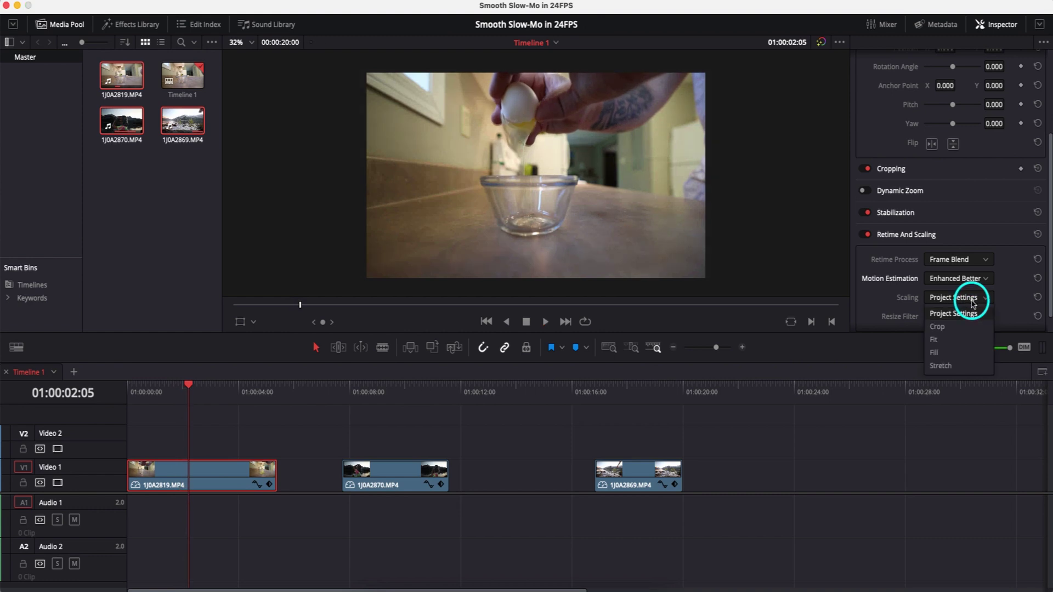
click(973, 312)
Set the egg clip's resize filter to Smoother, briefly comparing it against Sharper.
click(954, 318)
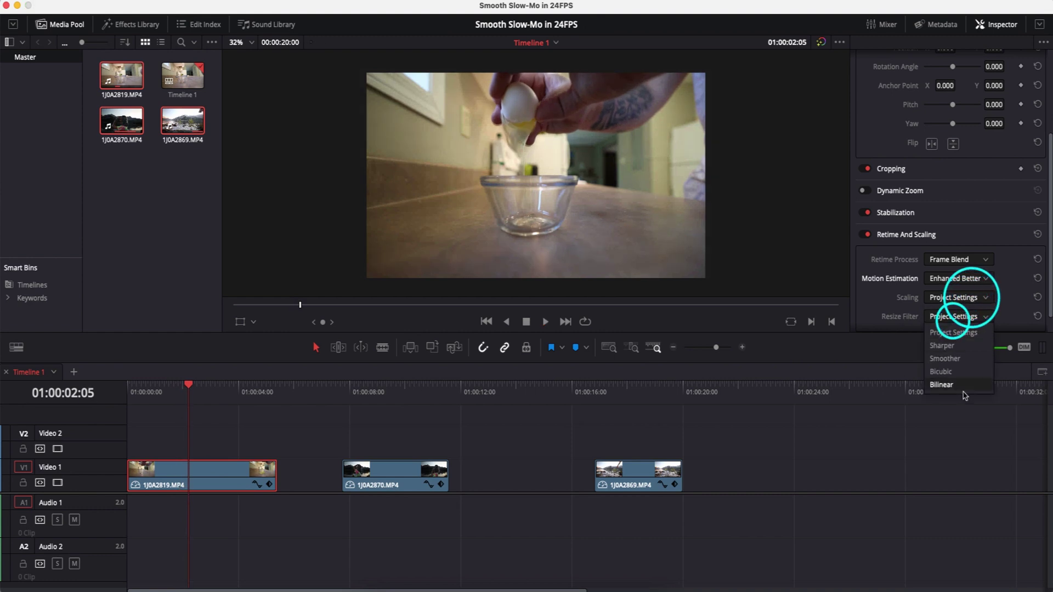
click(946, 359)
scroll(546, 106, up, 10)
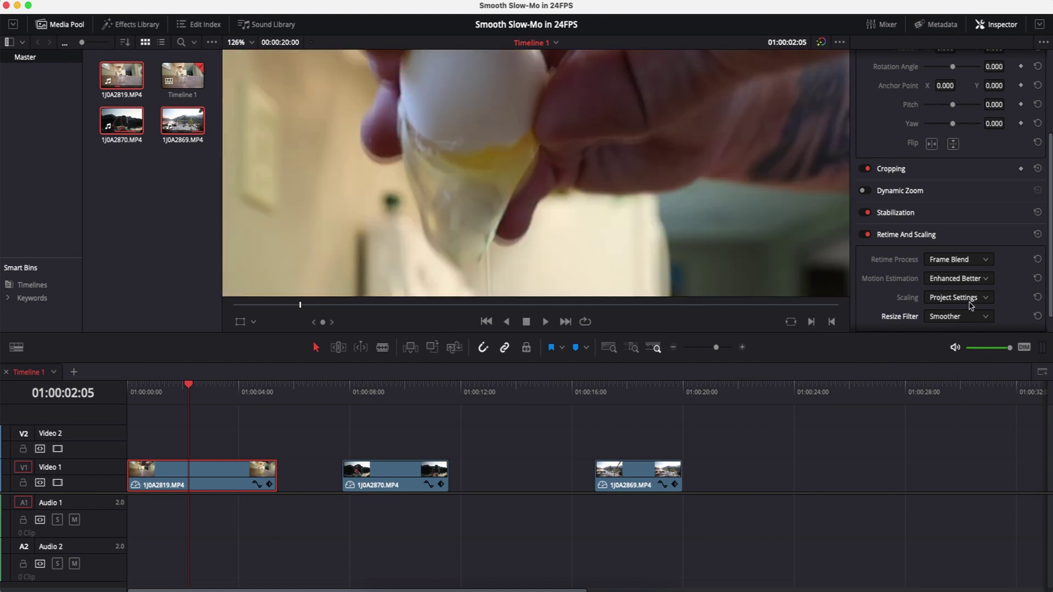
click(964, 316)
click(962, 346)
click(955, 310)
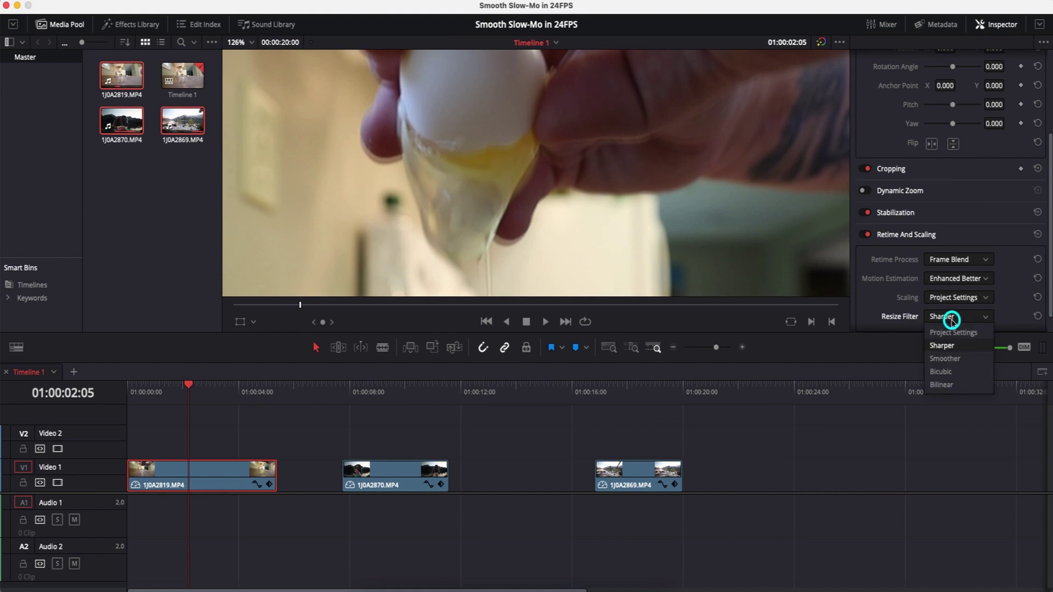
click(952, 351)
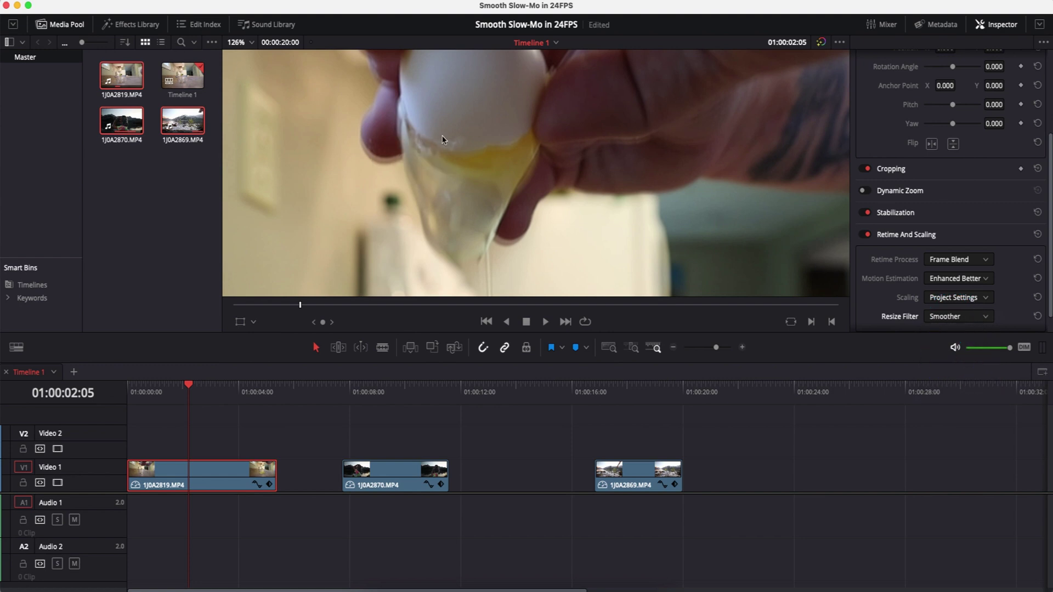
Review the egg clip's Retime and Scaling settings, then play the whole timeline from the start.
scroll(431, 149, down, 6)
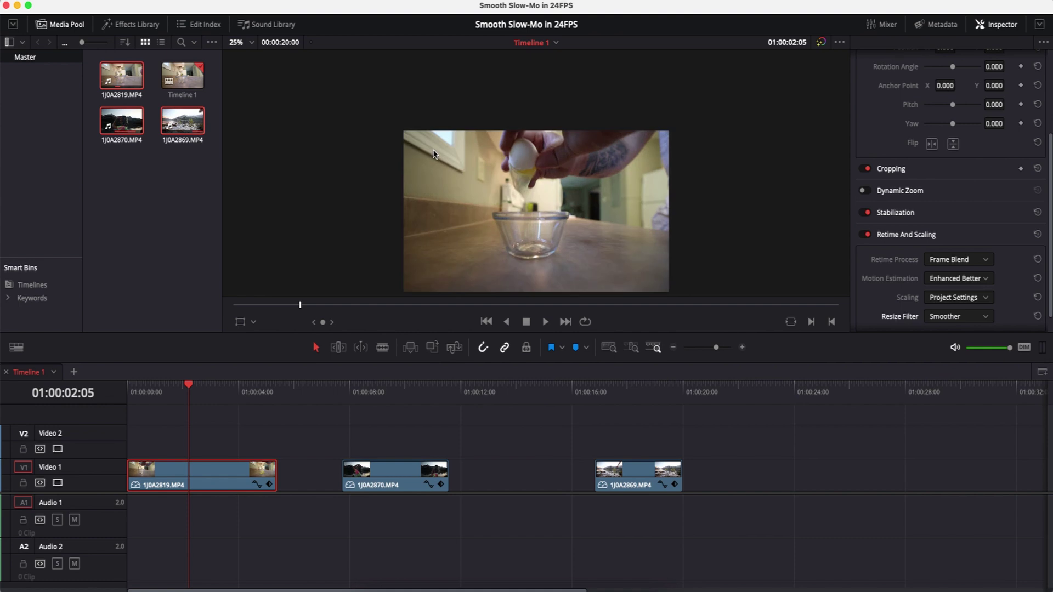
scroll(551, 231, up, 1)
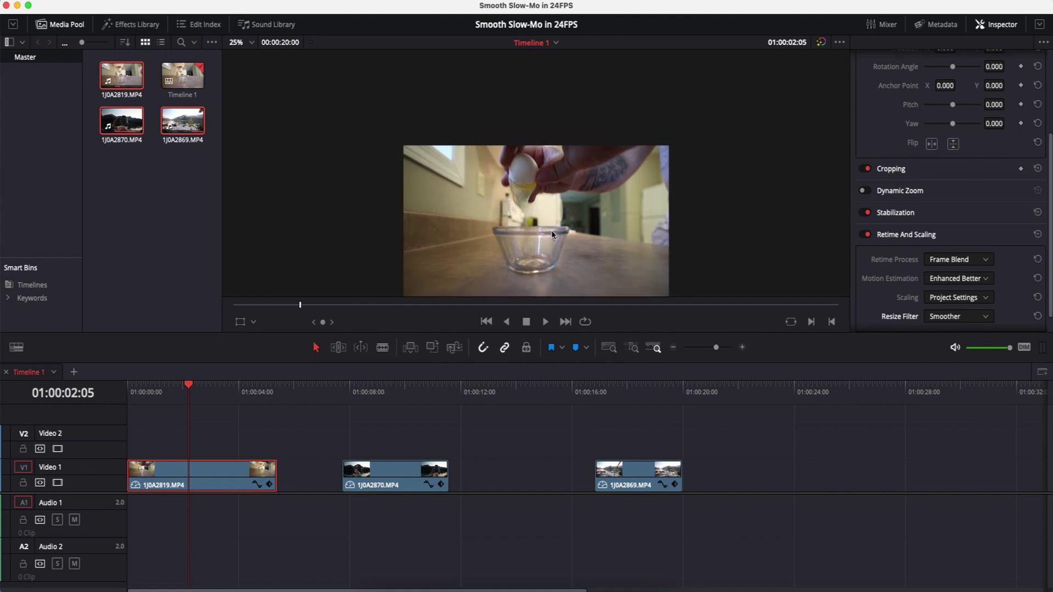
scroll(526, 213, down, 5)
scroll(527, 219, up, 4)
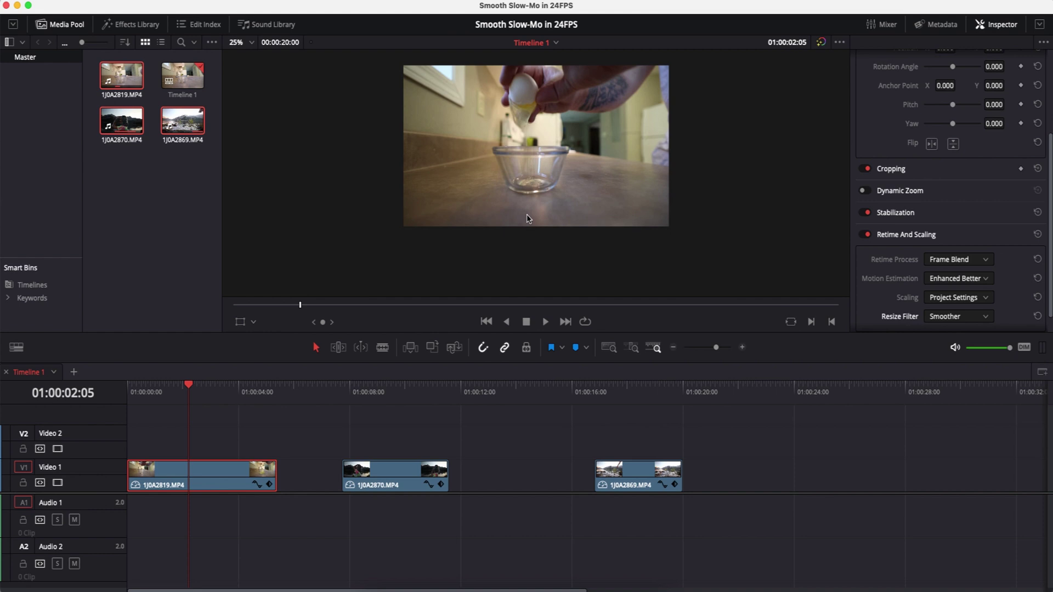
click(132, 390)
key(space)
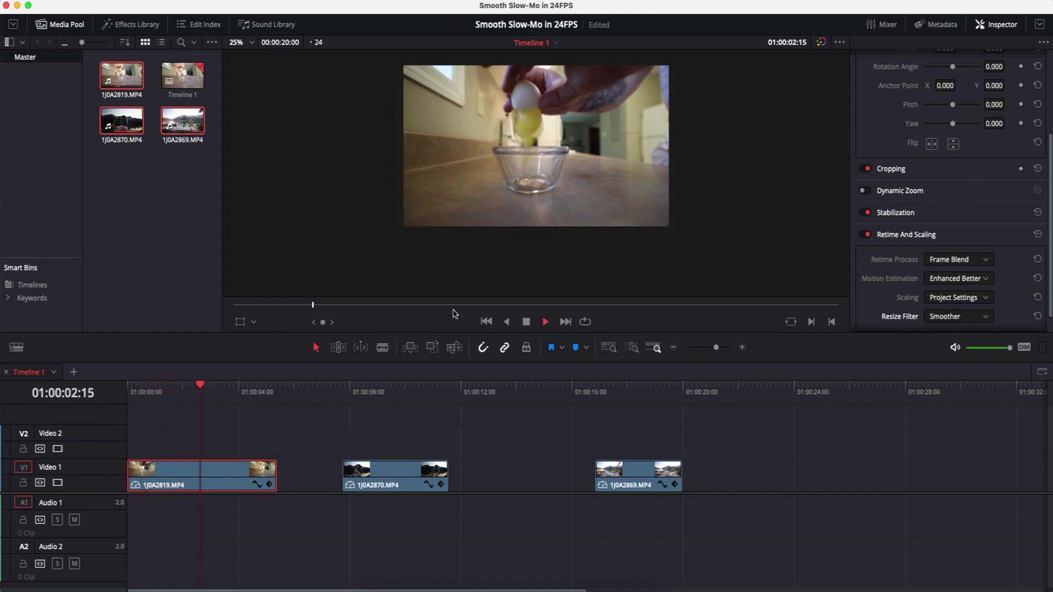
Play back the second clip from 01:00:07:18.
click(356, 390)
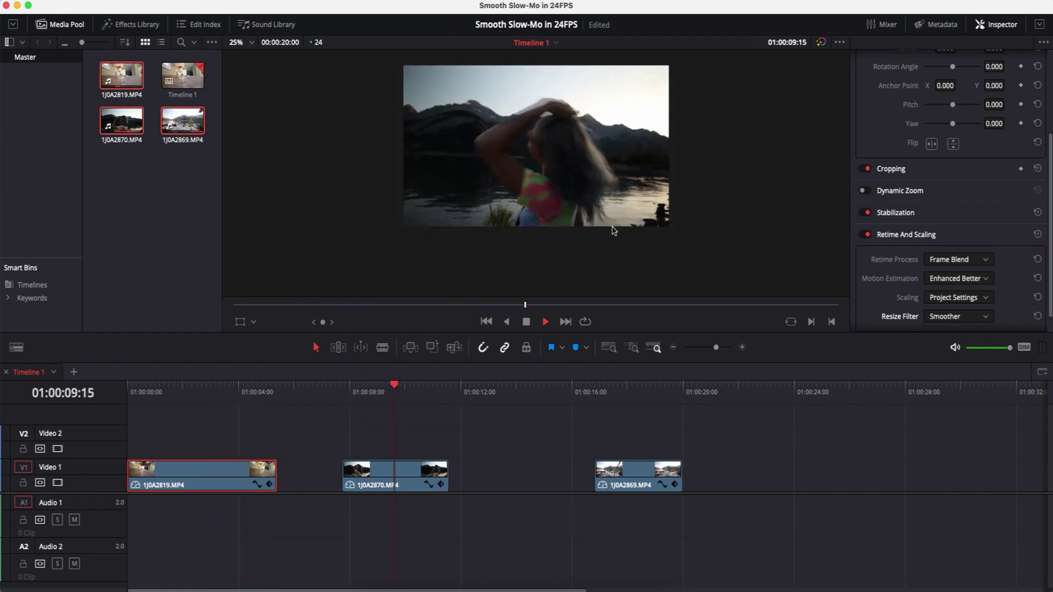
key(space)
drag(407, 407, 345, 410)
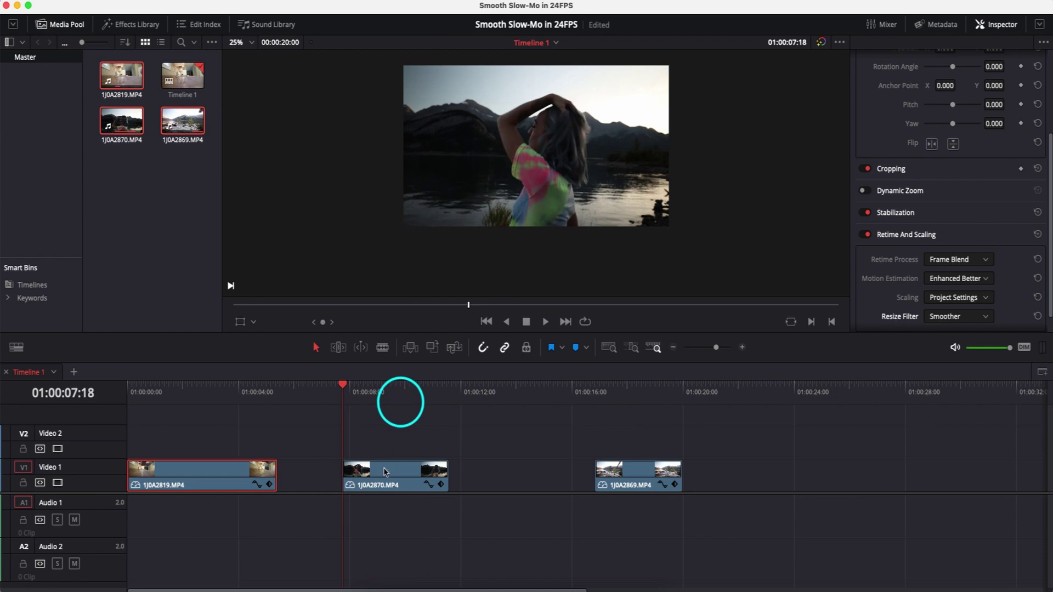
key(space)
Set 1J0A2870 to Enhanced Better motion estimation and Smoother resize filter, then replay it.
click(386, 483)
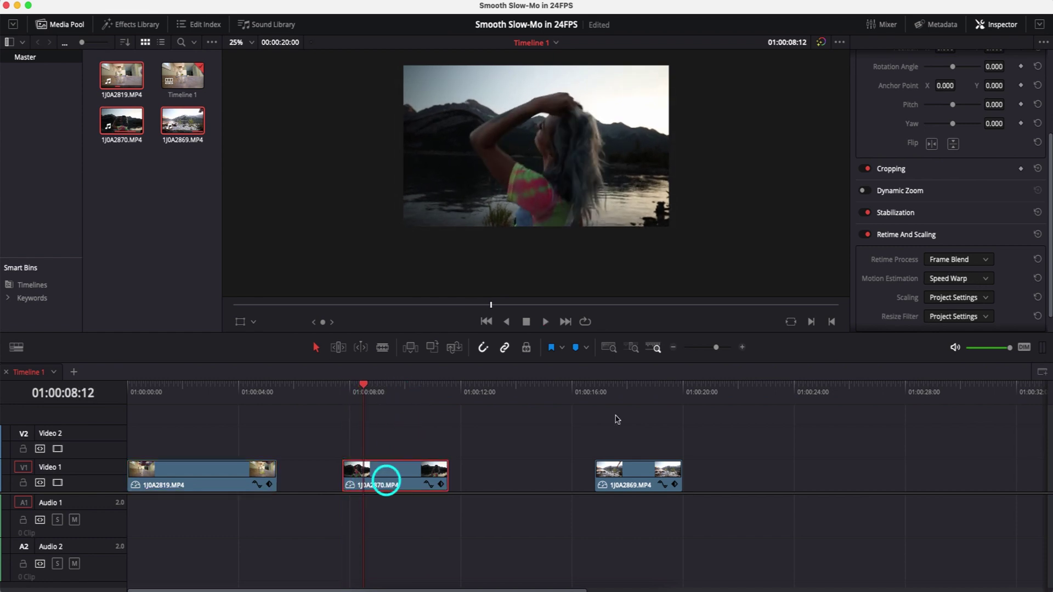
click(962, 278)
click(969, 347)
click(954, 317)
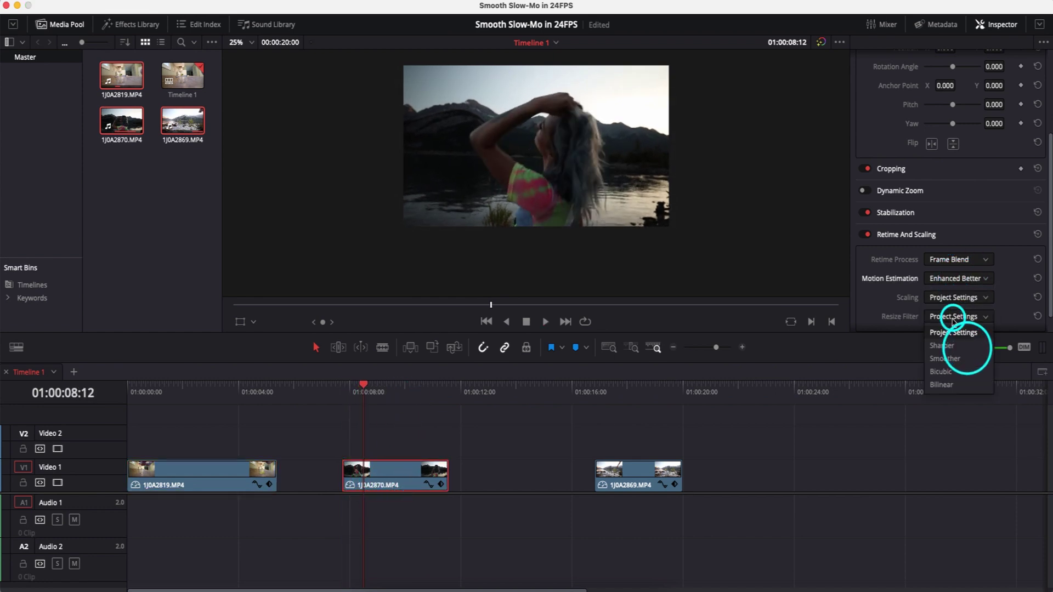
click(961, 359)
click(347, 399)
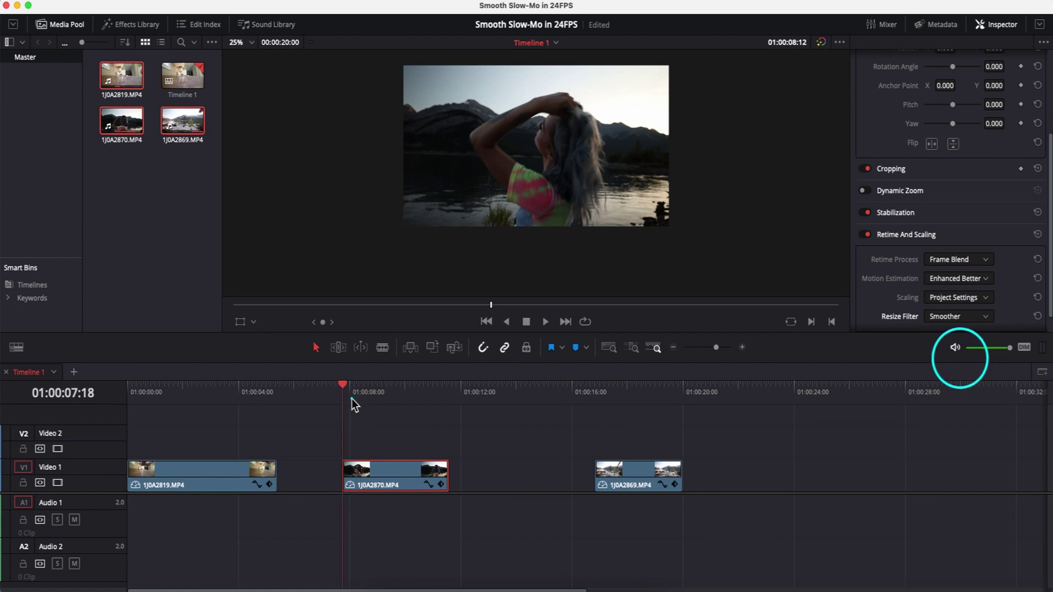
key(space)
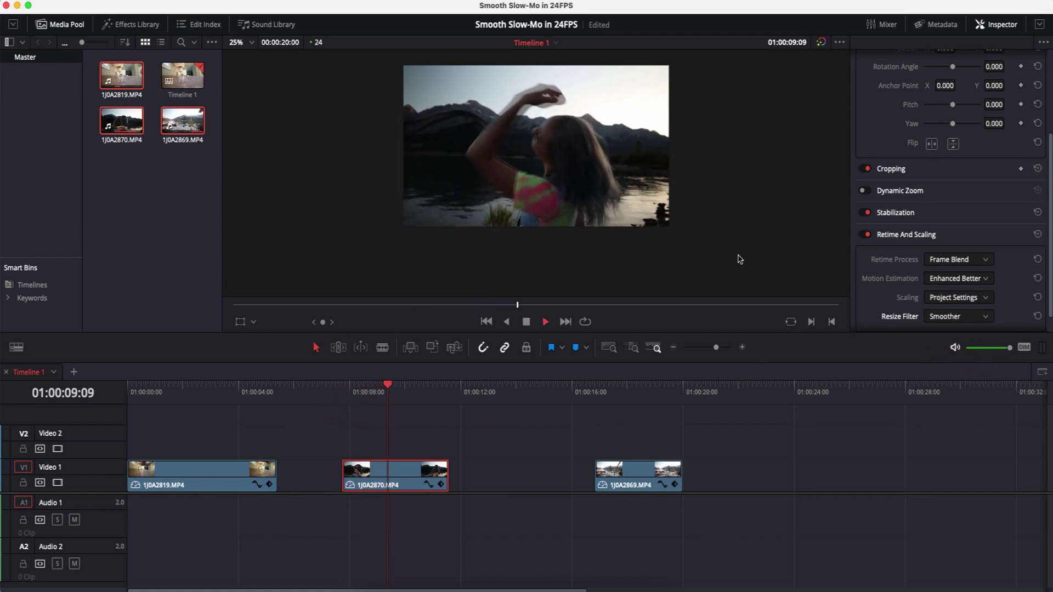
drag(390, 393, 357, 392)
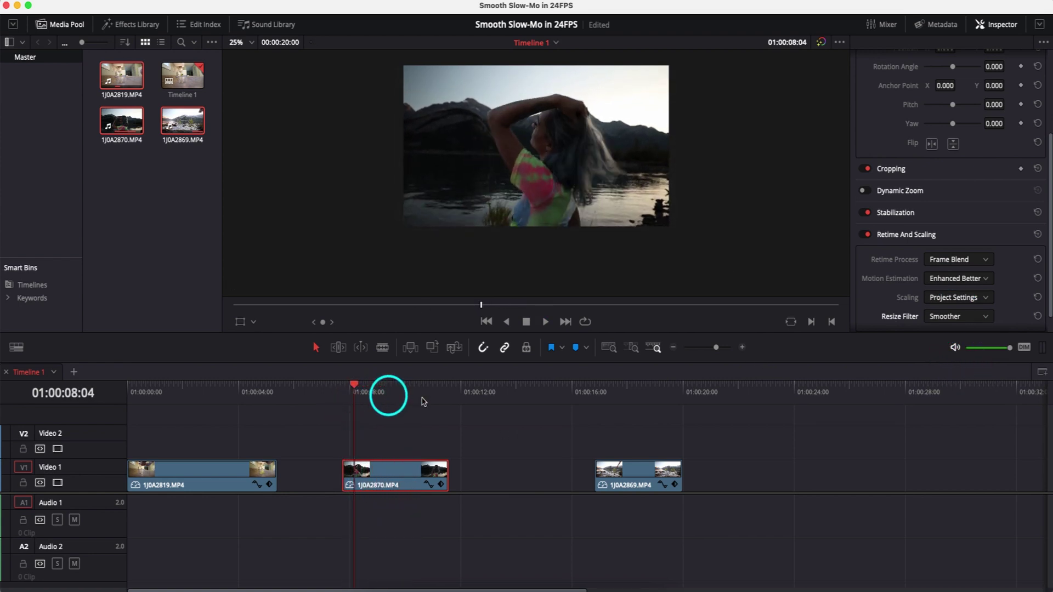
click(979, 262)
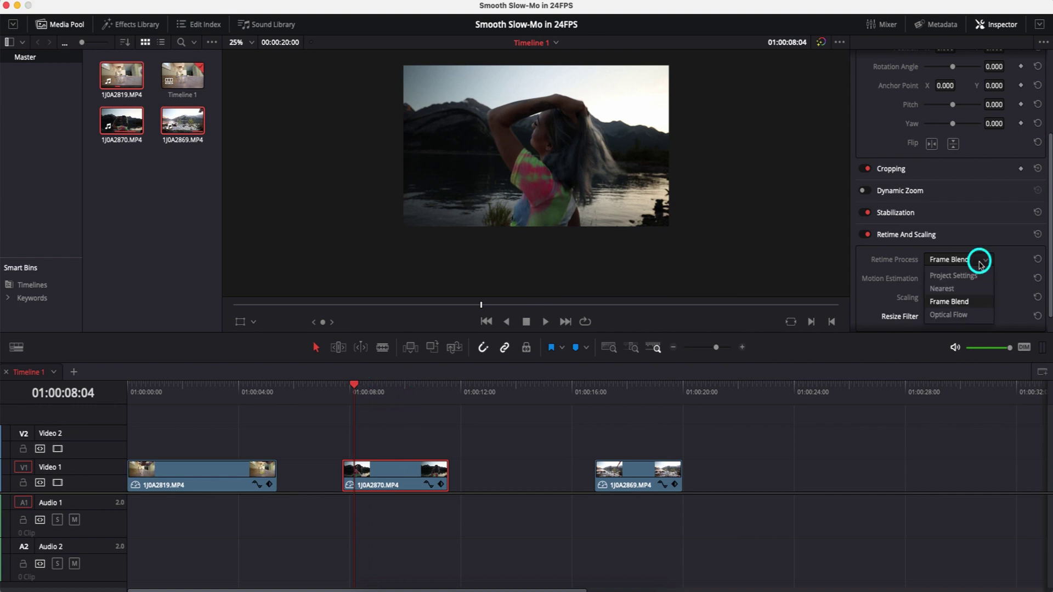
click(969, 291)
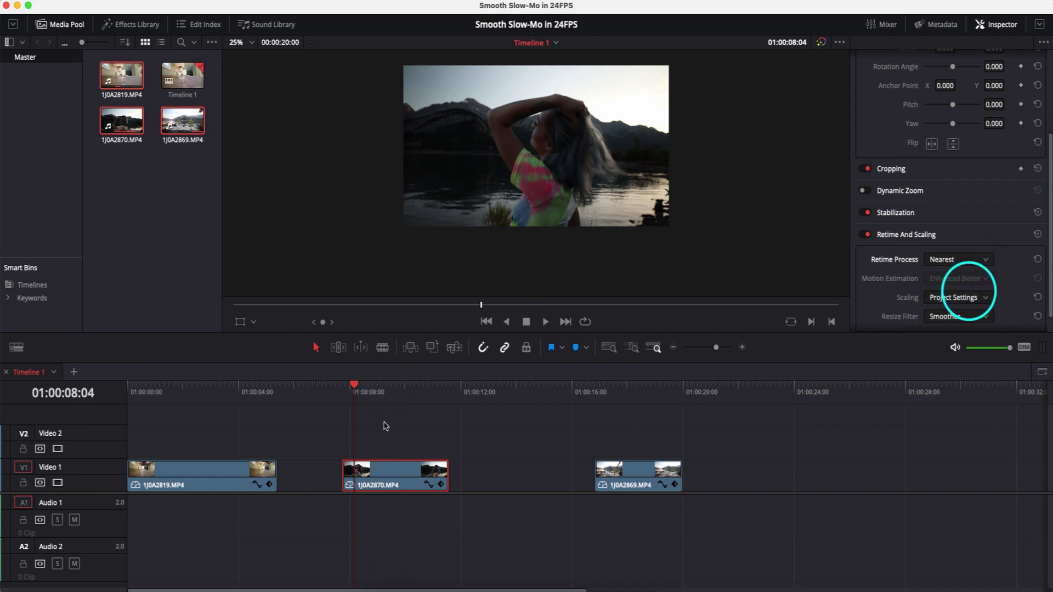
key(space)
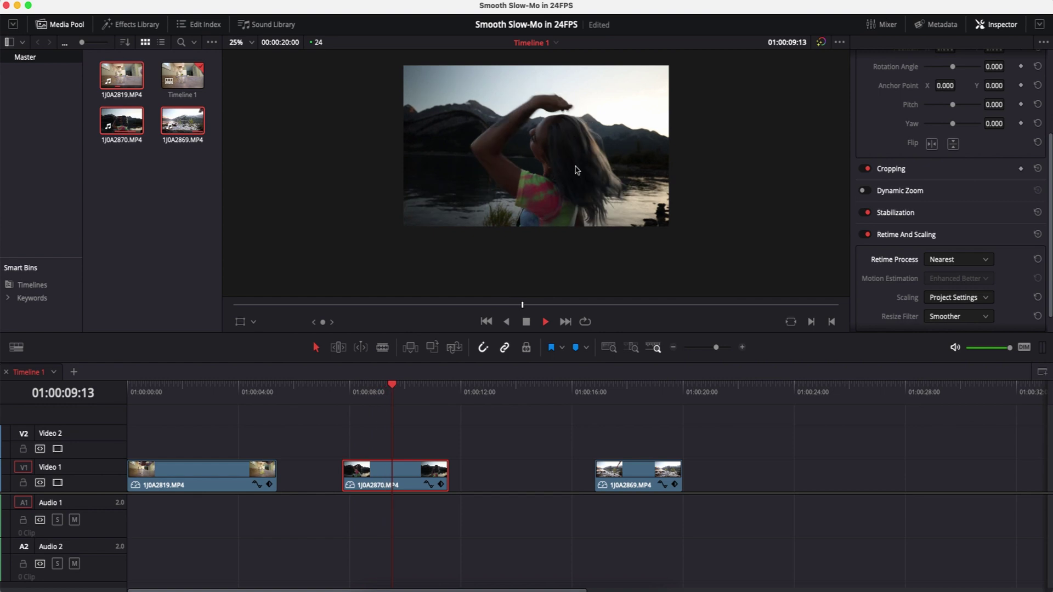
key(space)
drag(351, 403, 371, 392)
click(956, 261)
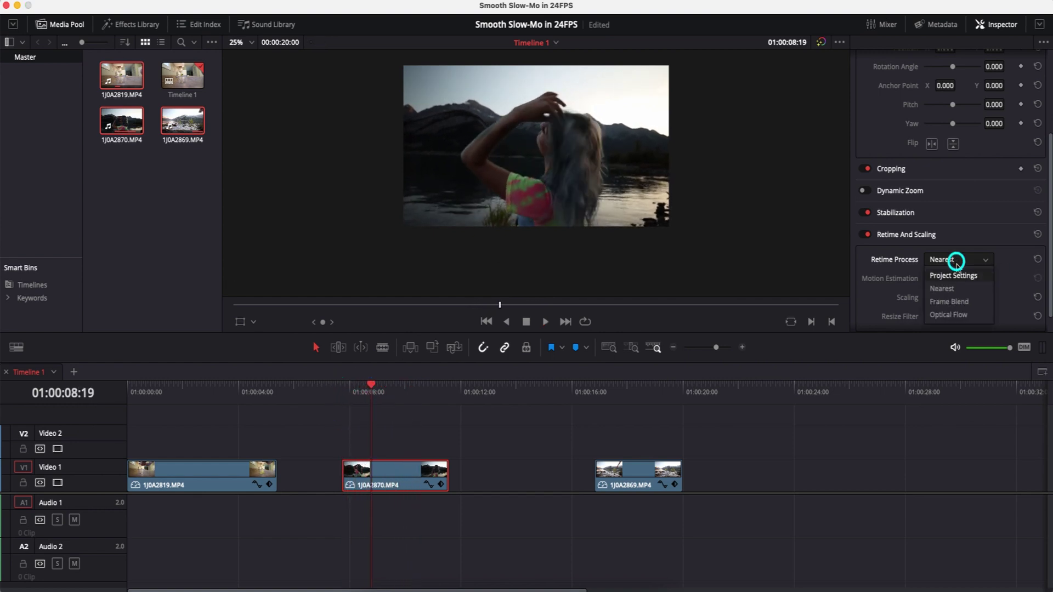
click(959, 302)
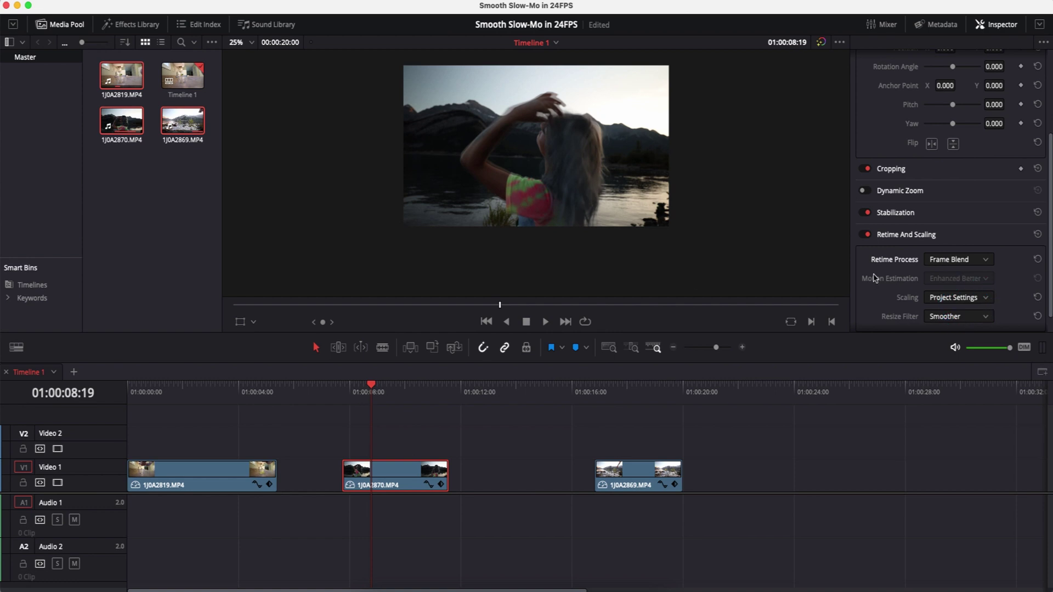
scroll(487, 103, up, 4)
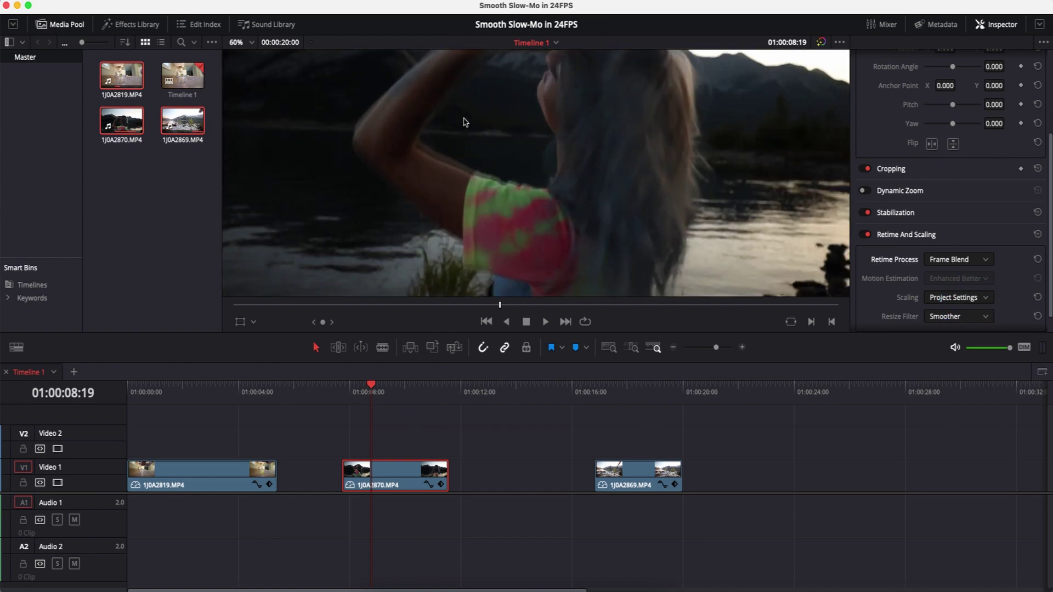
click(938, 261)
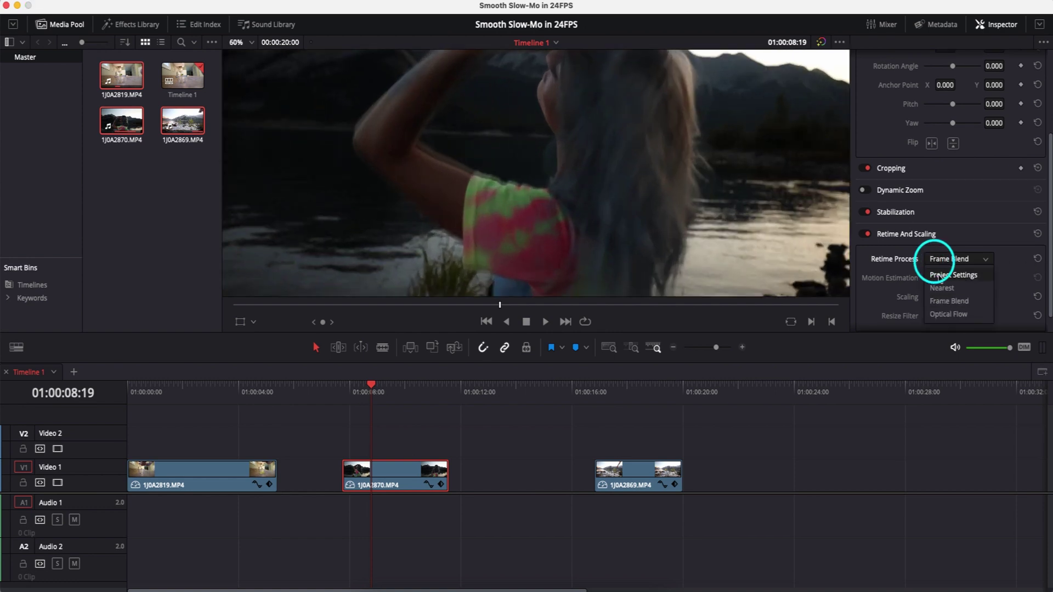
click(940, 286)
click(940, 259)
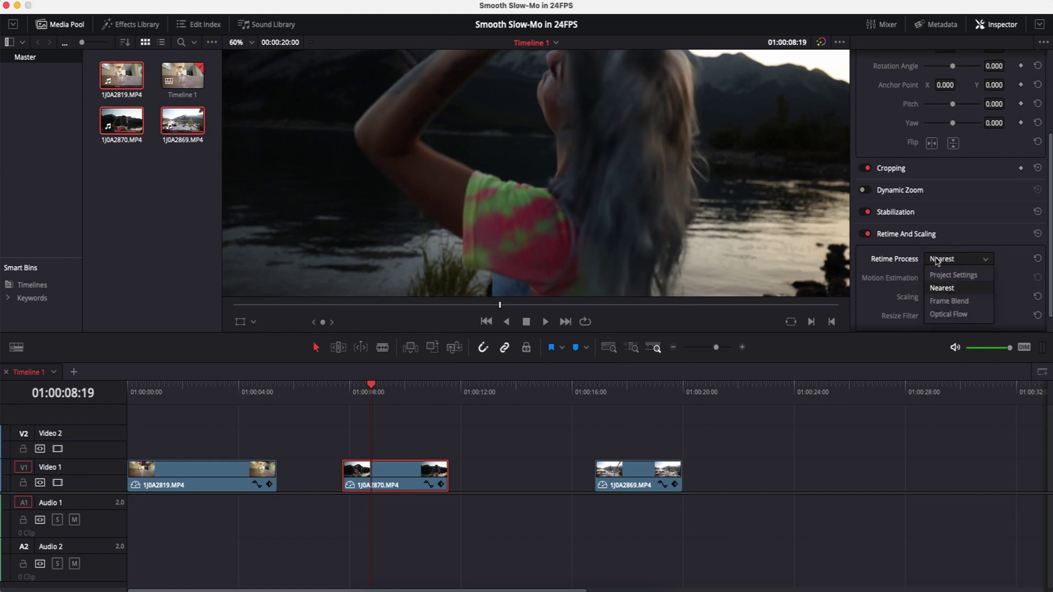
click(958, 304)
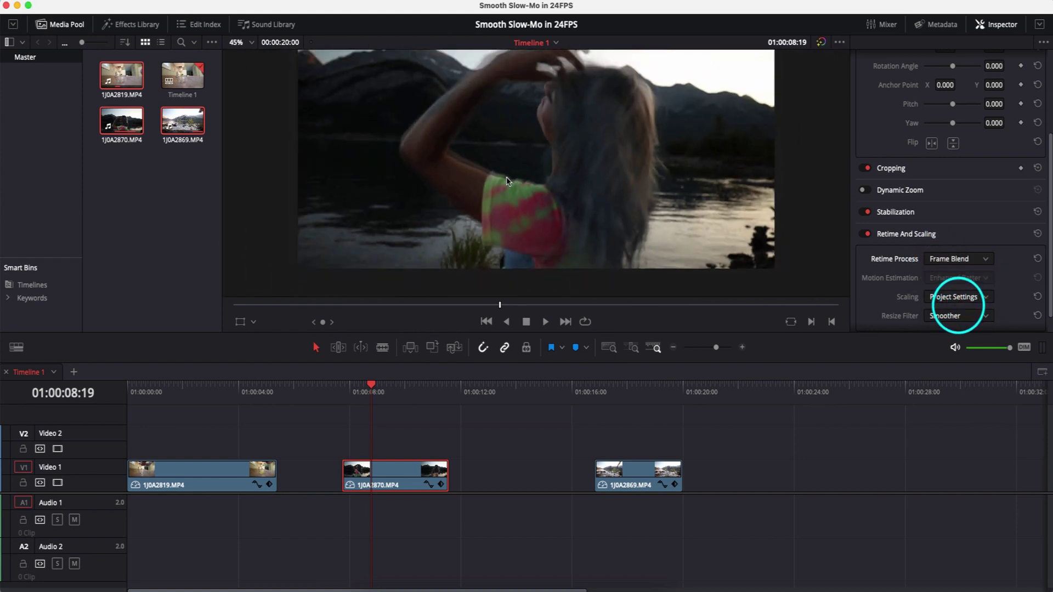
scroll(496, 183, down, 4)
scroll(497, 184, up, 1)
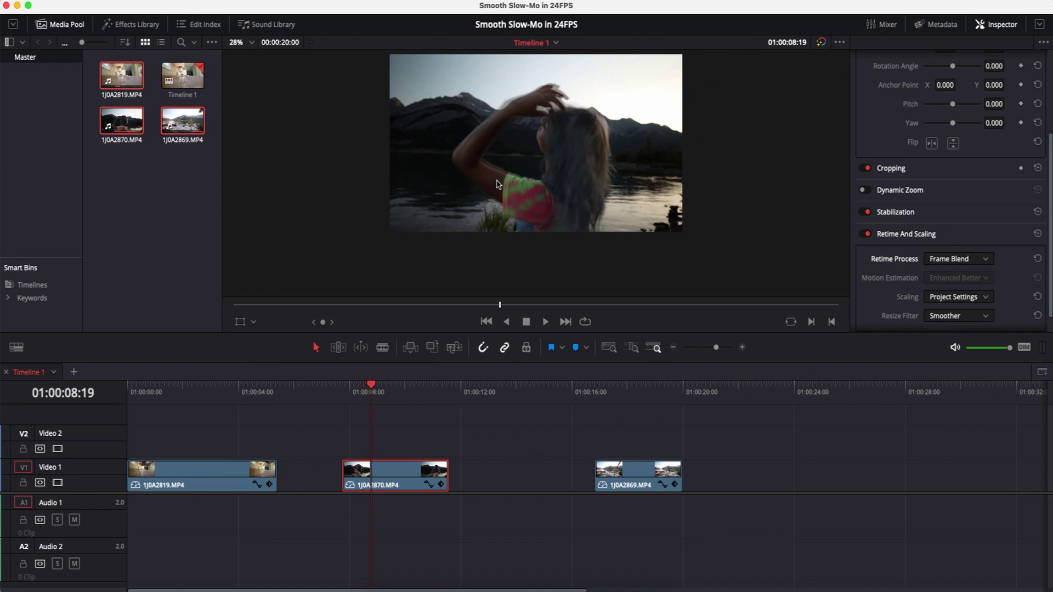
scroll(496, 184, up, 1)
click(348, 393)
key(space)
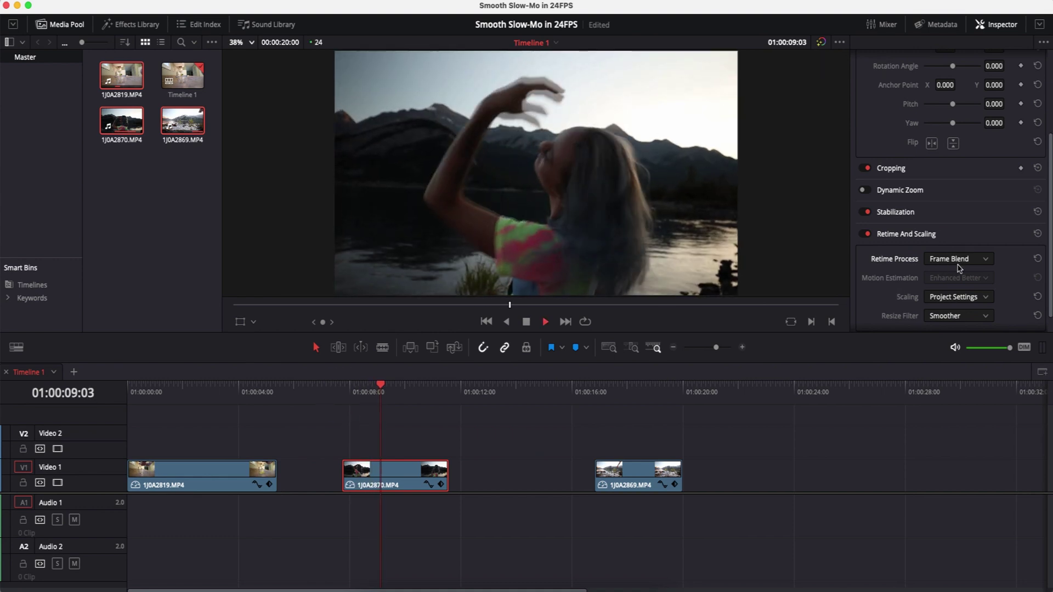
click(972, 261)
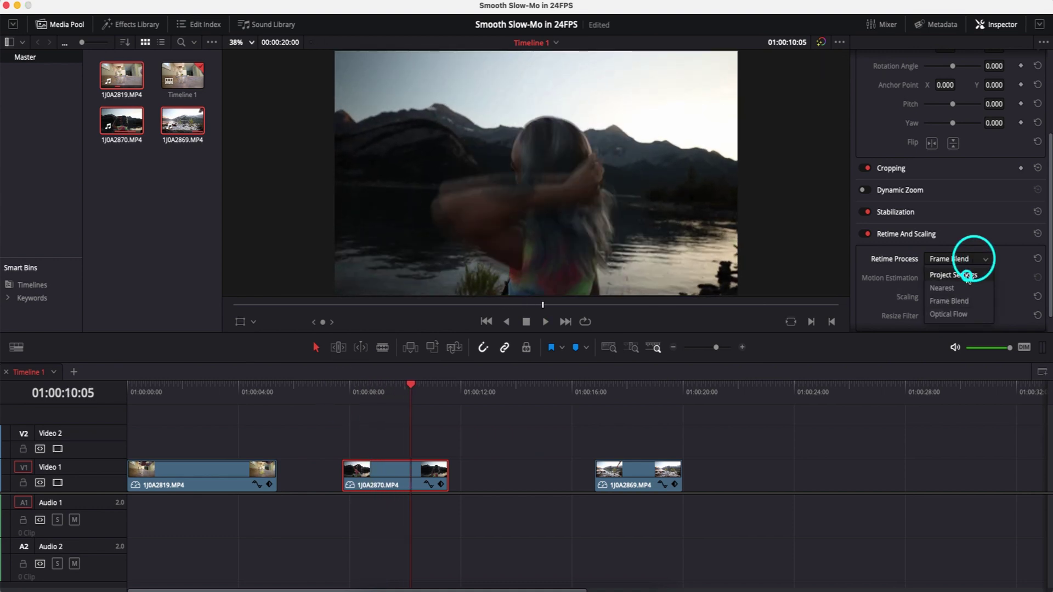
click(968, 274)
key(space)
click(369, 389)
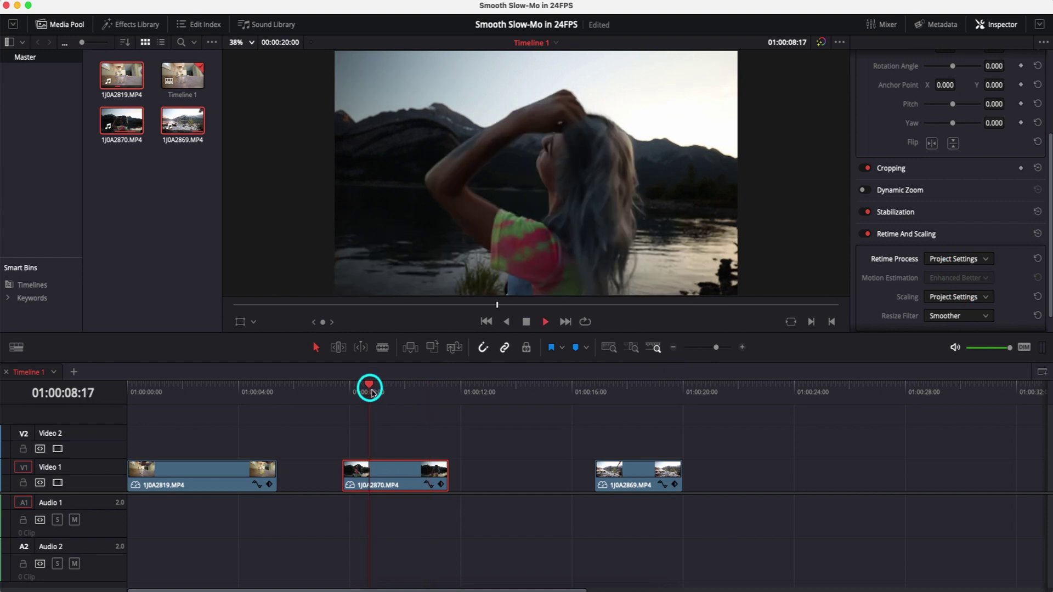
key(space)
click(956, 259)
click(952, 301)
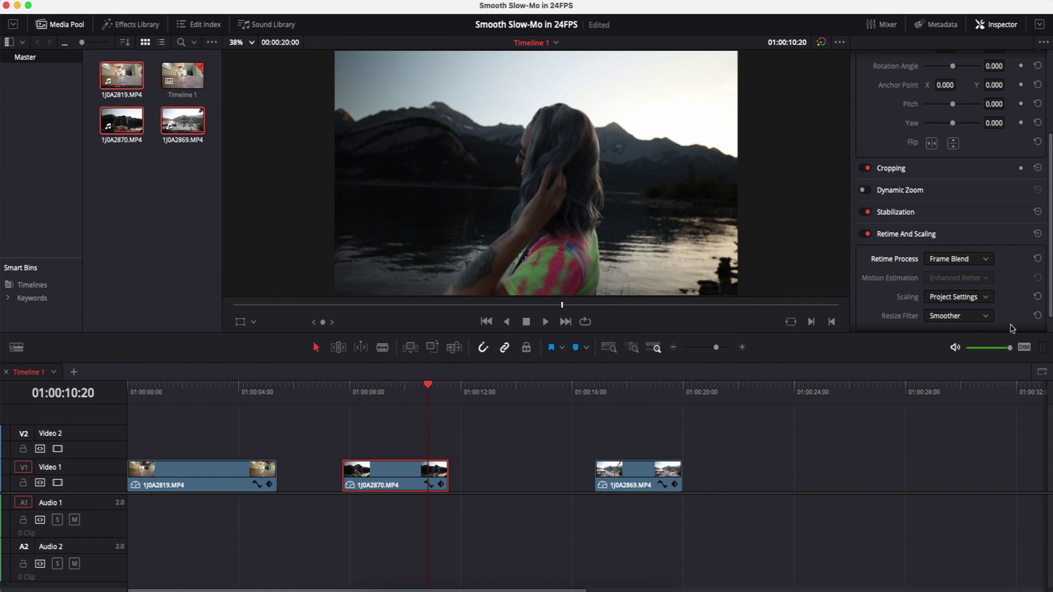
Switch clip 1J0A2870's retime process to Optical Flow and play it back.
click(965, 259)
click(948, 315)
key(space)
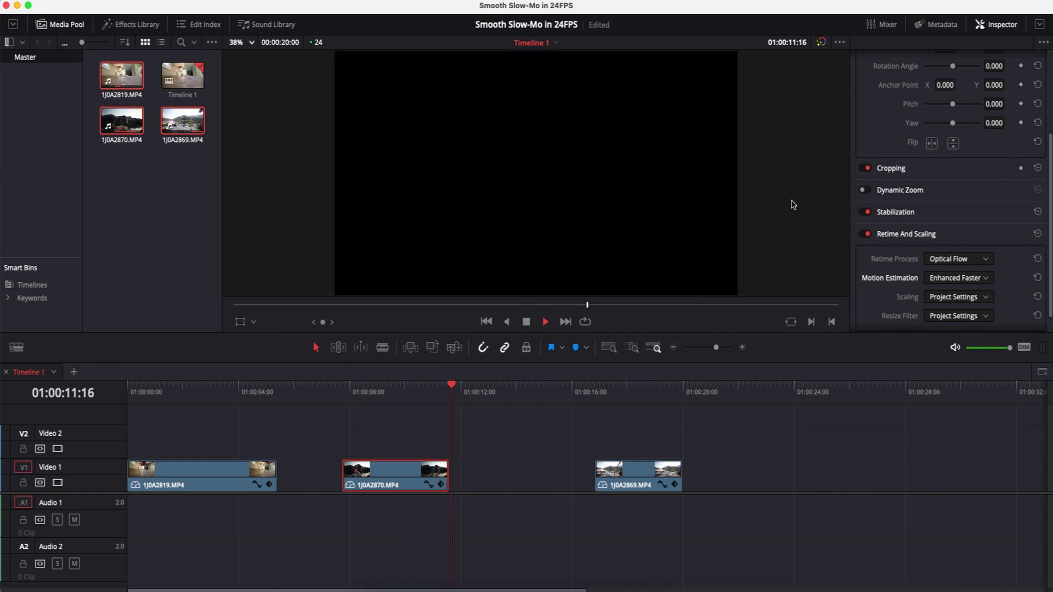
Jump to around 17 seconds and select the lake clip 1J0A2869 to show its retime settings.
click(642, 394)
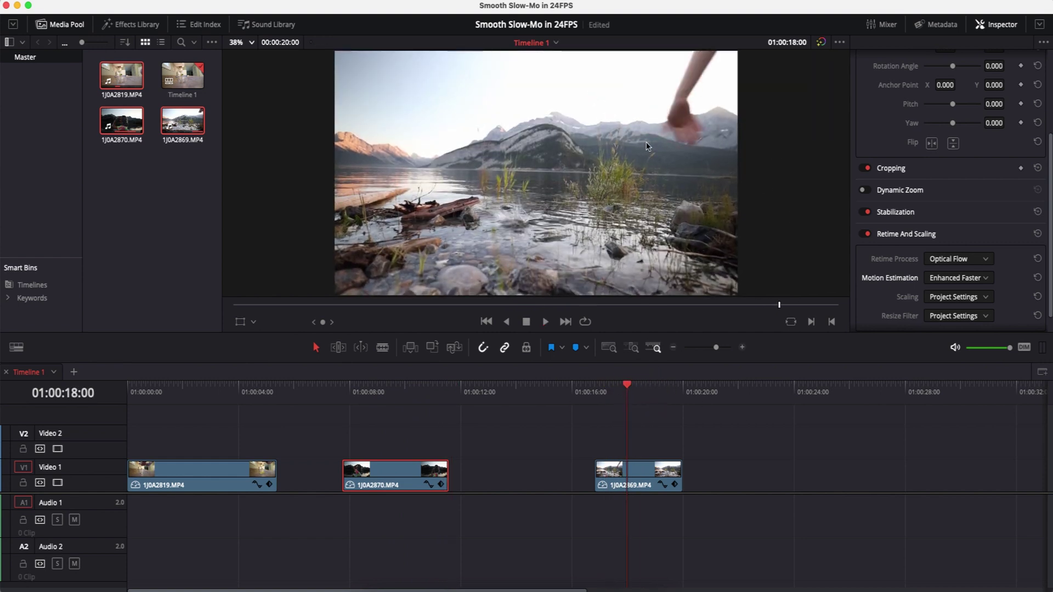
click(939, 260)
click(811, 419)
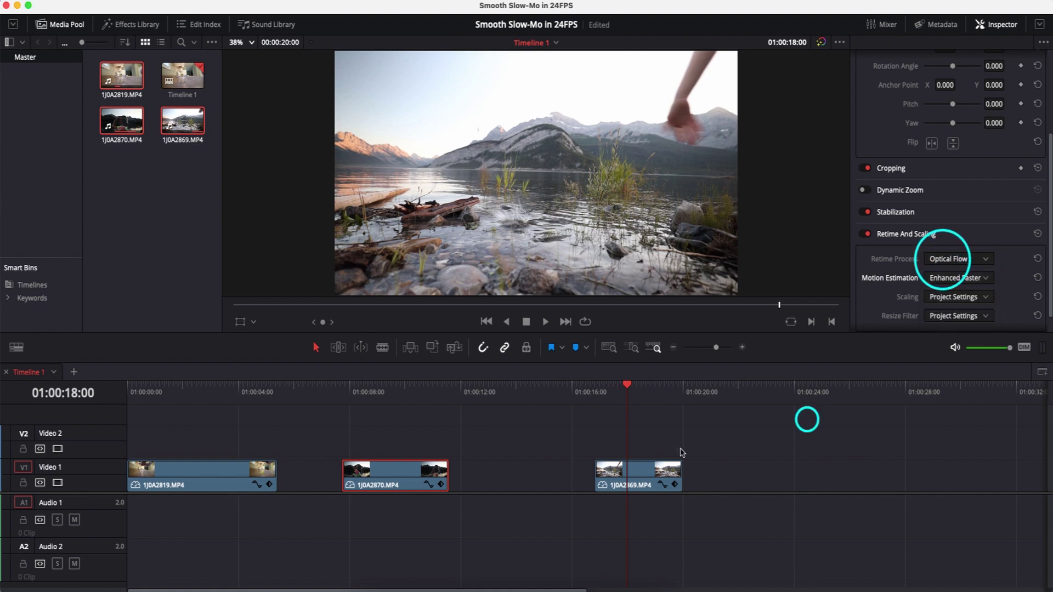
click(658, 465)
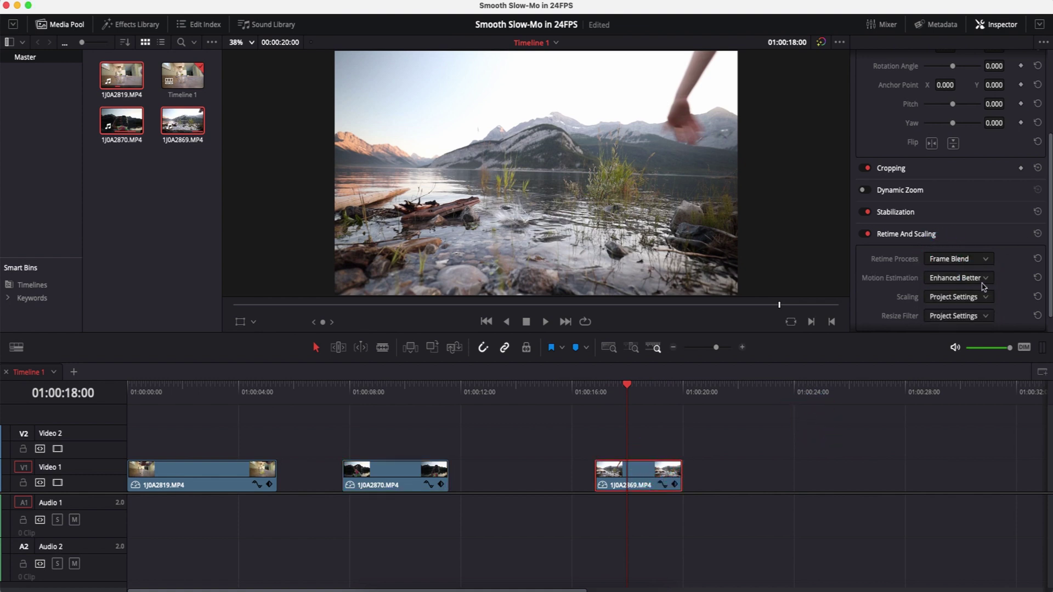